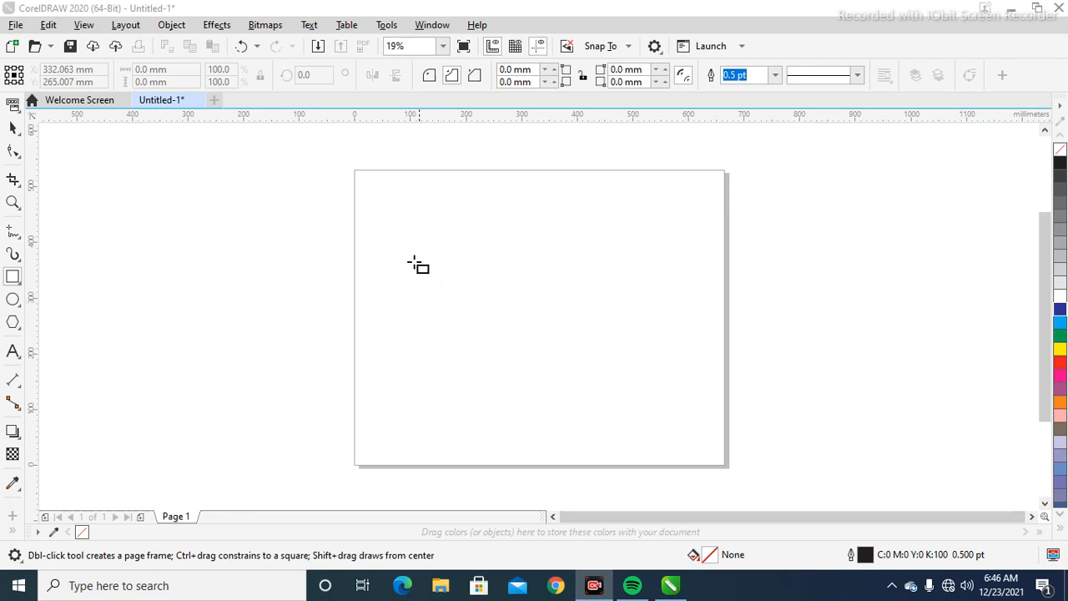
- Draw a rectangle about 142 mm by 114 mm on the page and shift it slightly toward the page centre
click(414, 261)
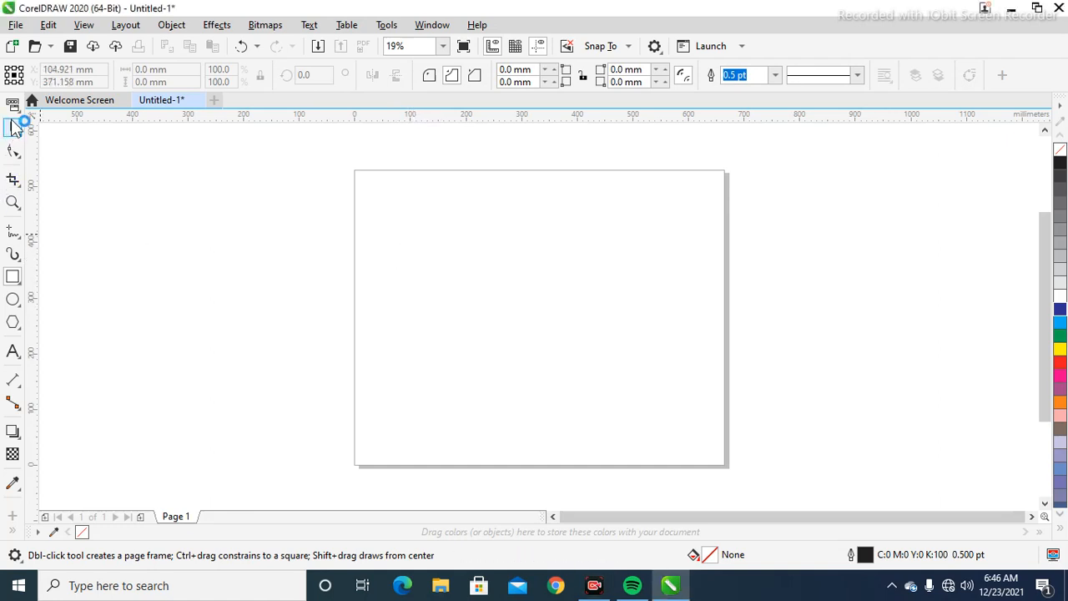
click(13, 125)
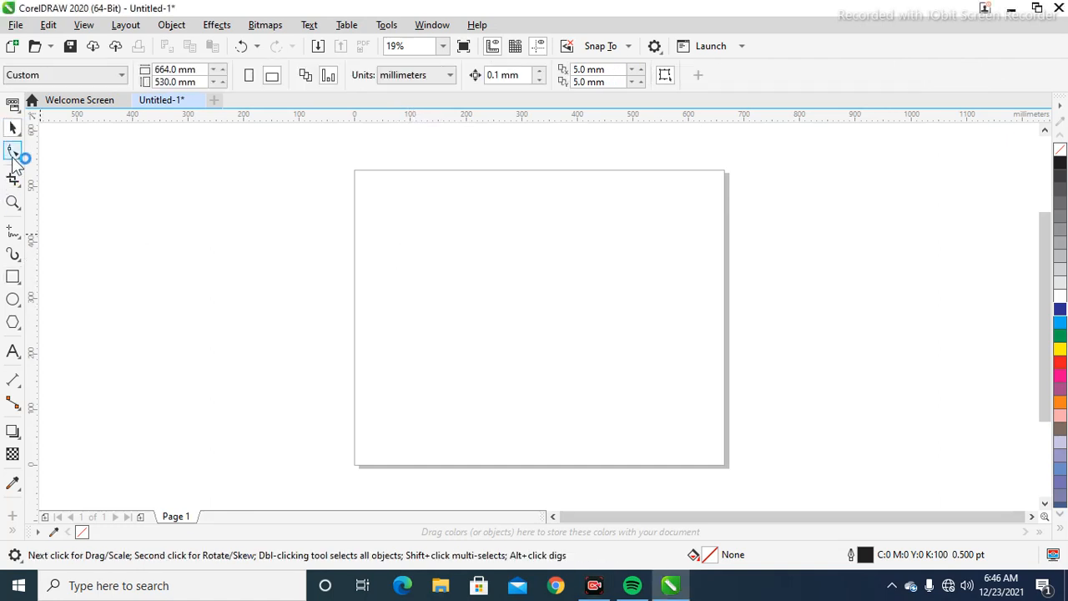
click(12, 277)
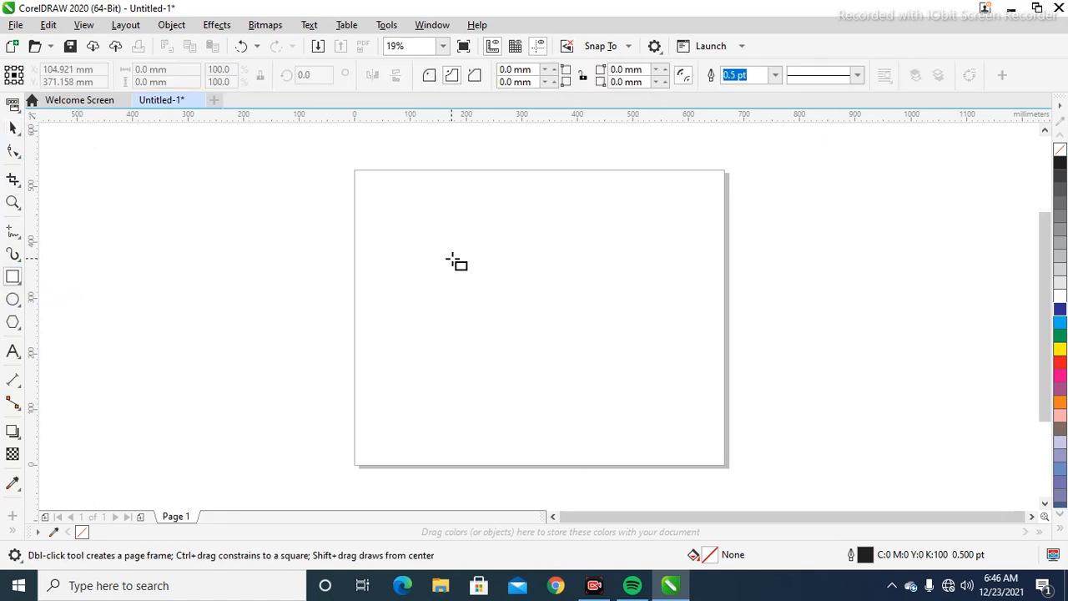
drag(409, 266, 489, 329)
click(13, 127)
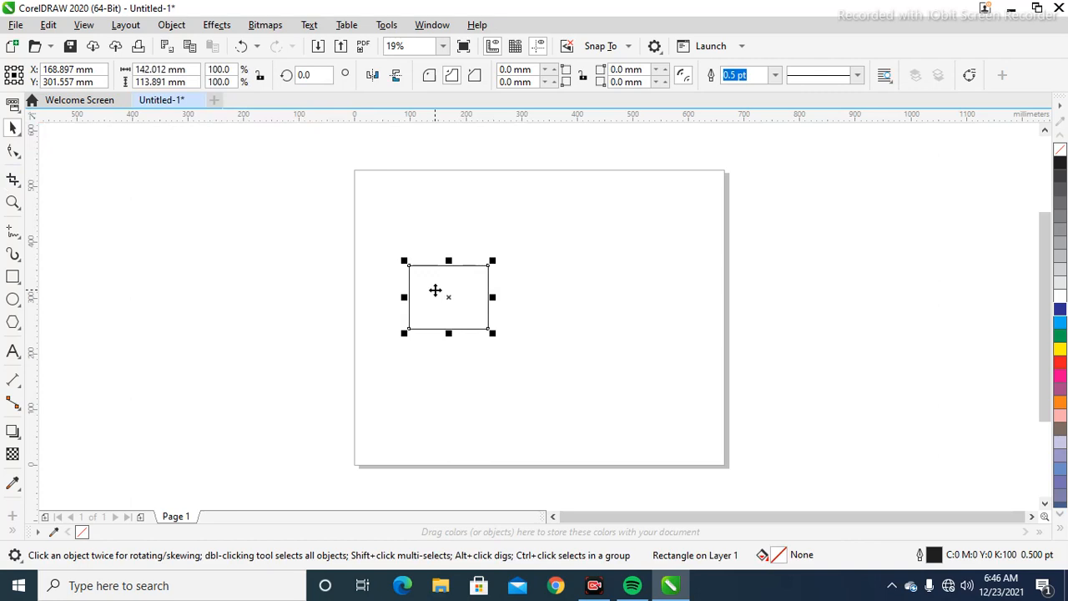
drag(435, 290, 457, 293)
- Change the document's measurement units to inches
click(417, 199)
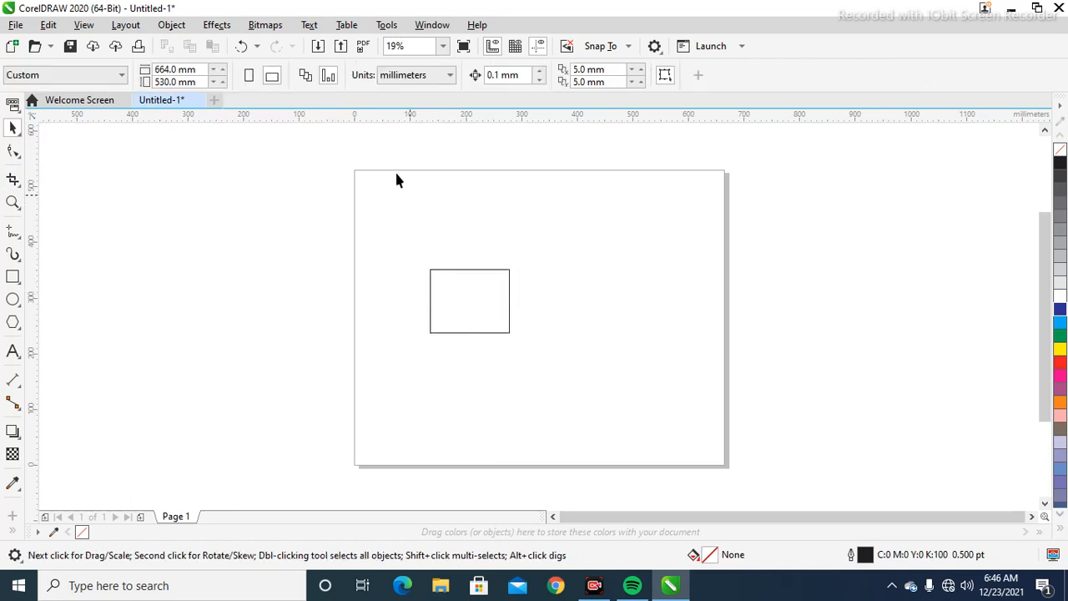
click(401, 76)
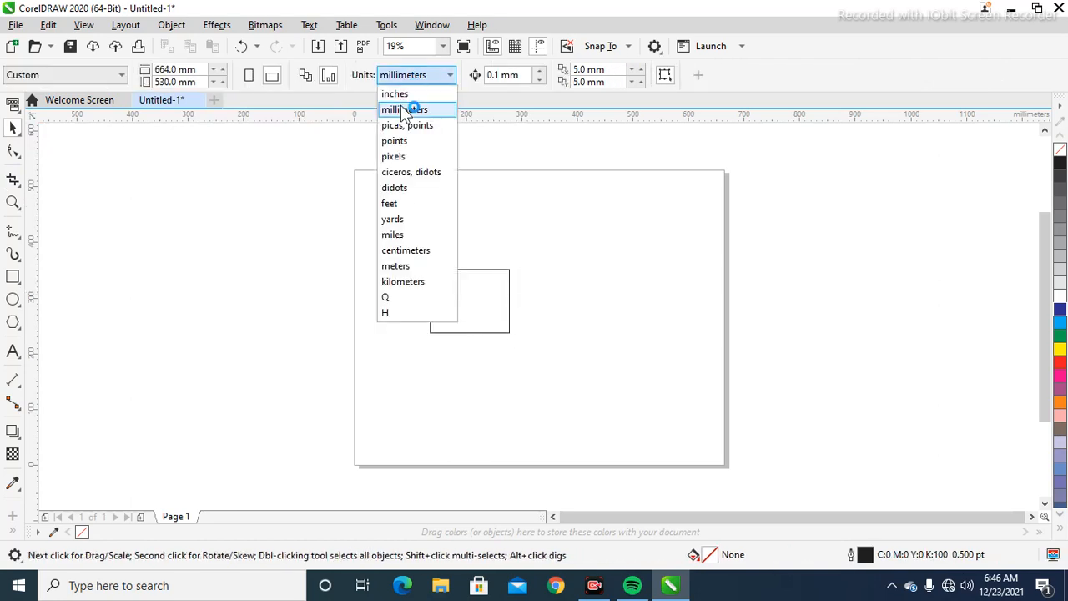
click(398, 95)
- Set the rectangle's width to 7 inches and its height to 2.75 inches
click(443, 282)
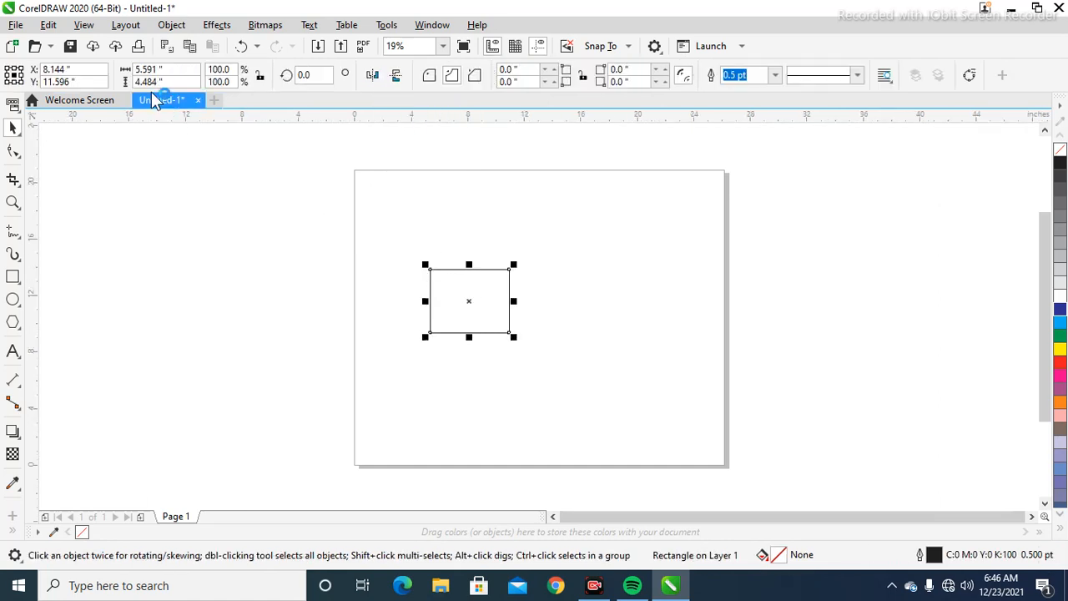
drag(182, 68, 127, 71)
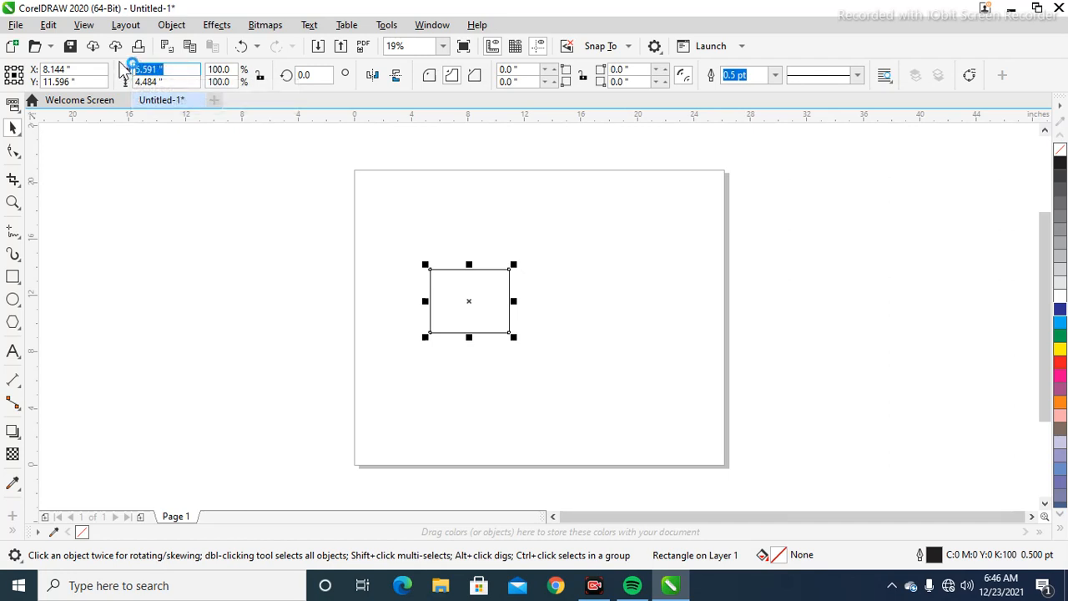
text(7)
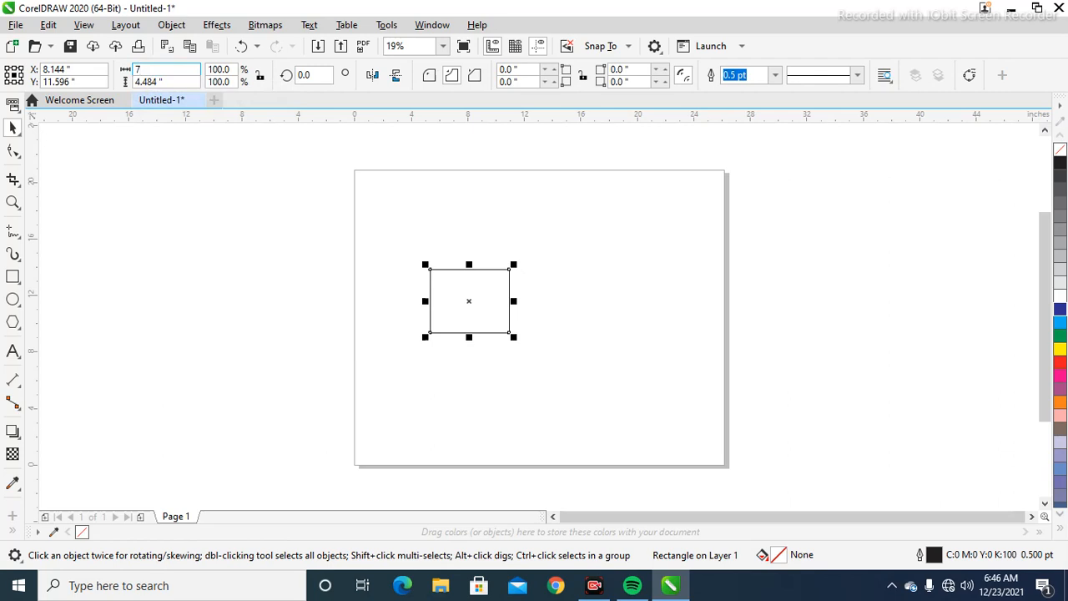
key(Tab)
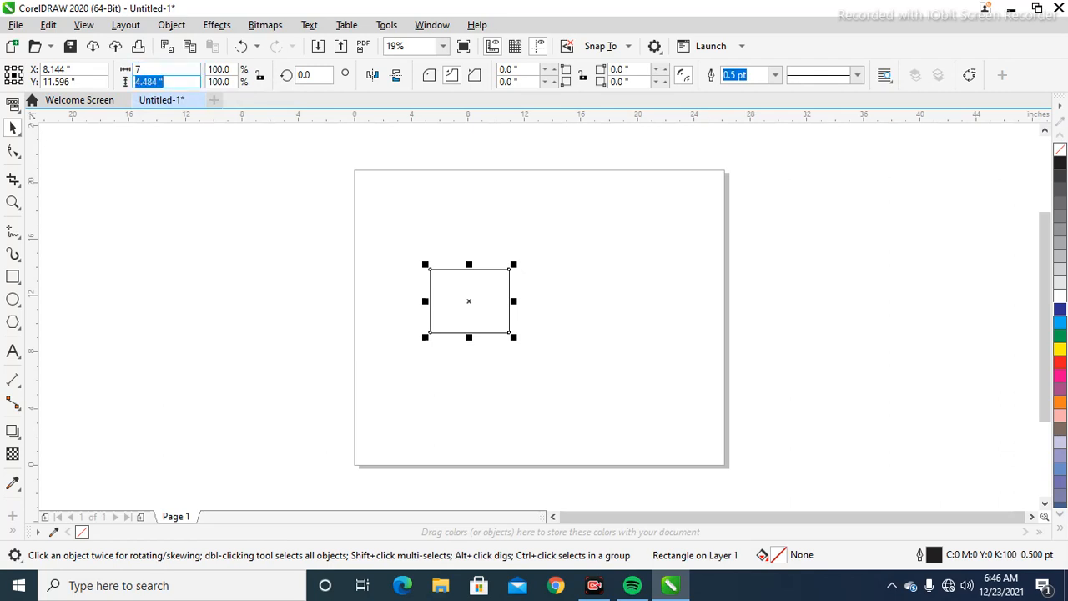
text(2.75)
key(Return)
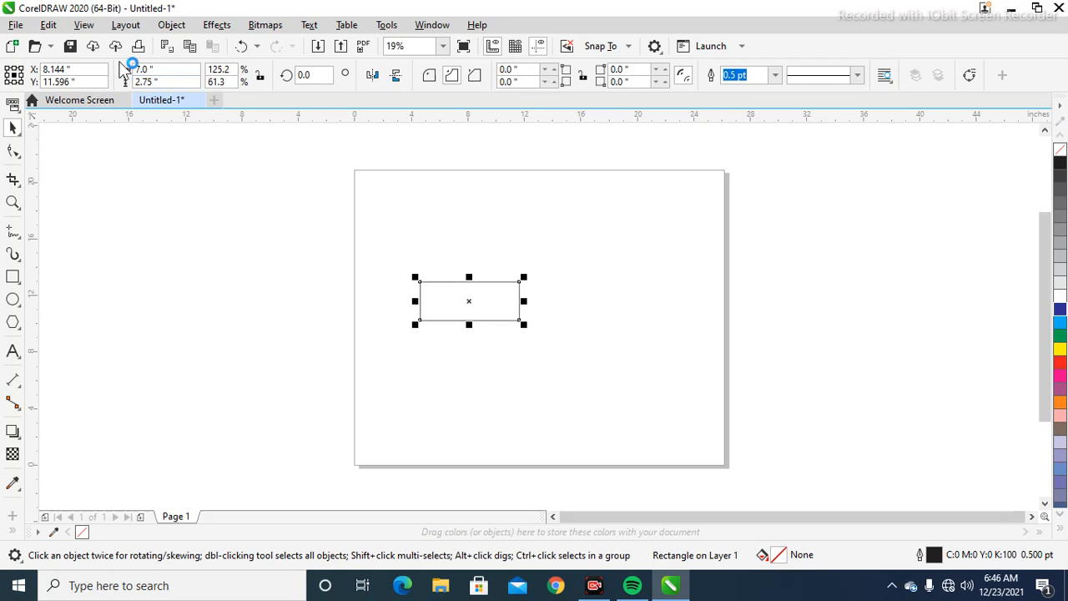
- Make a mirrored copy of the rectangle against its right edge, about 5.75 inches wide
key(z)
drag(576, 260, 384, 338)
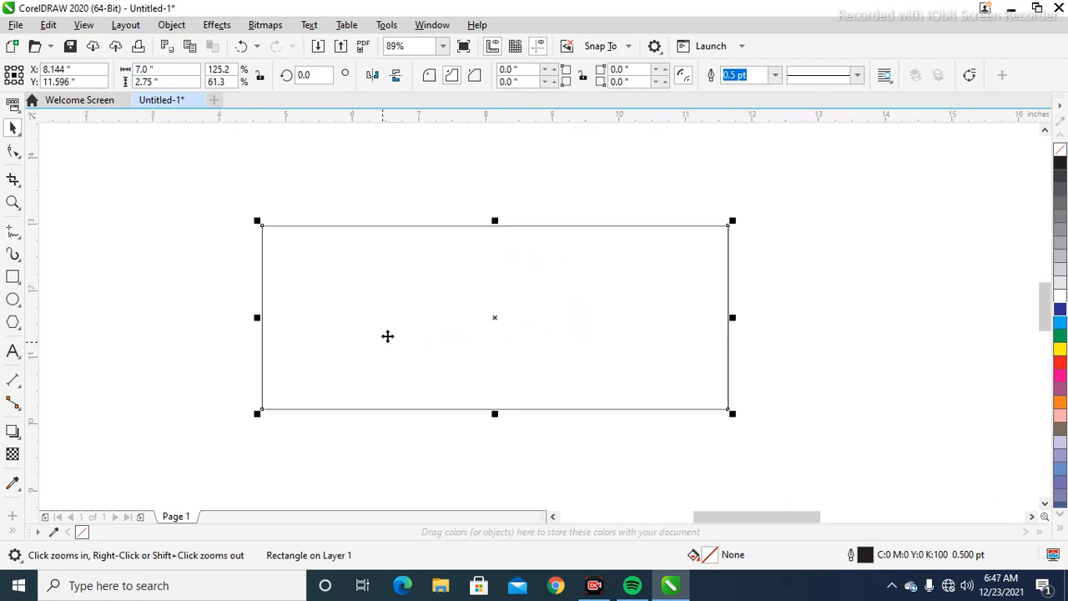
scroll(250, 326, down, 2)
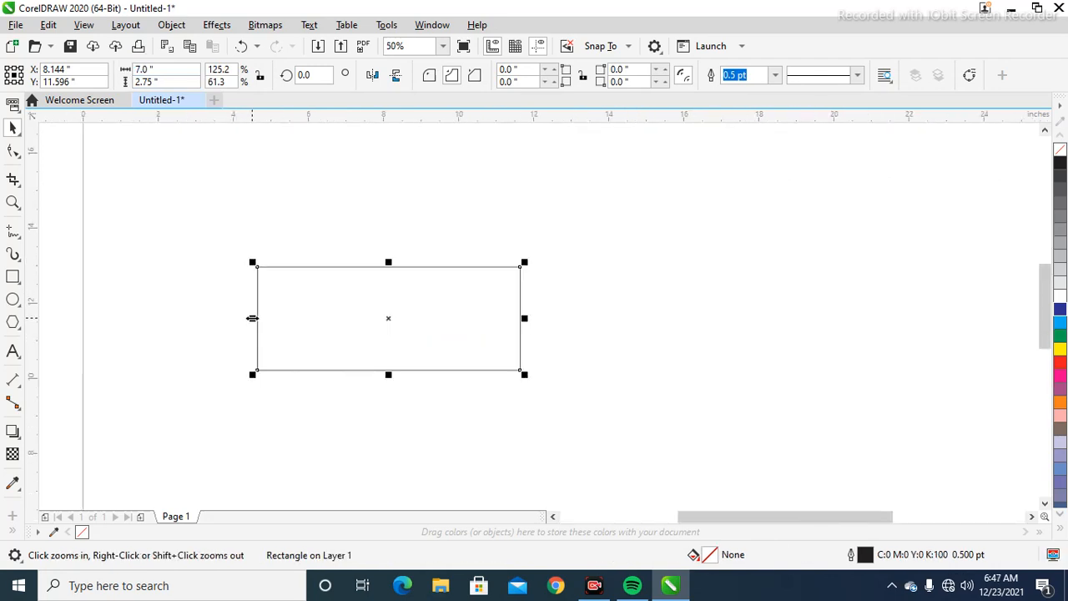
drag(251, 319, 732, 346)
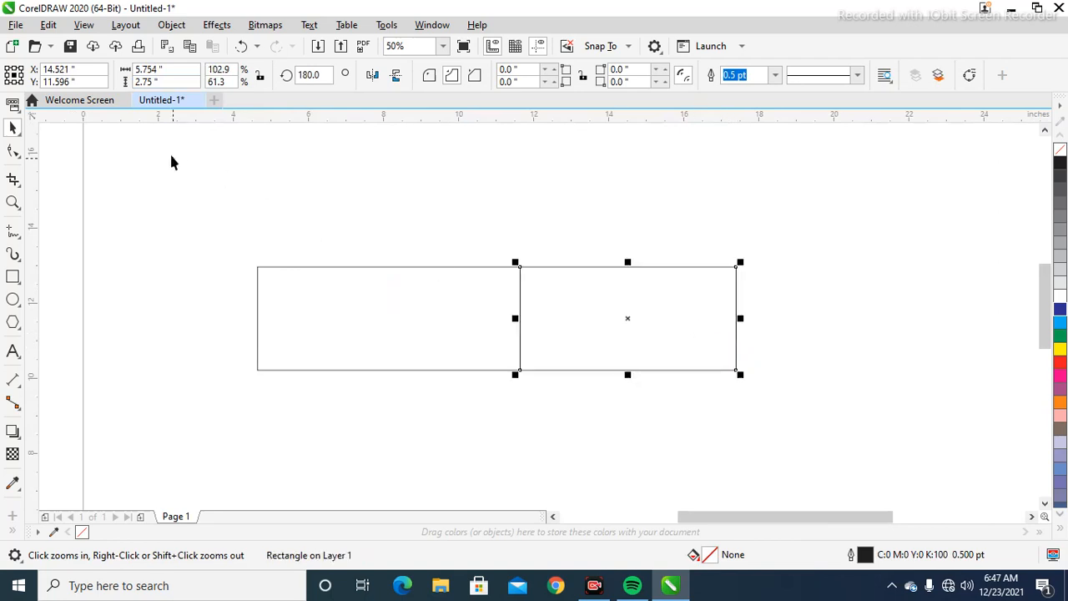
- Set the mirrored copy's width to 4 inches and snap it flush against the first rectangle's right edge
double_click(154, 68)
drag(117, 65, 3, 46)
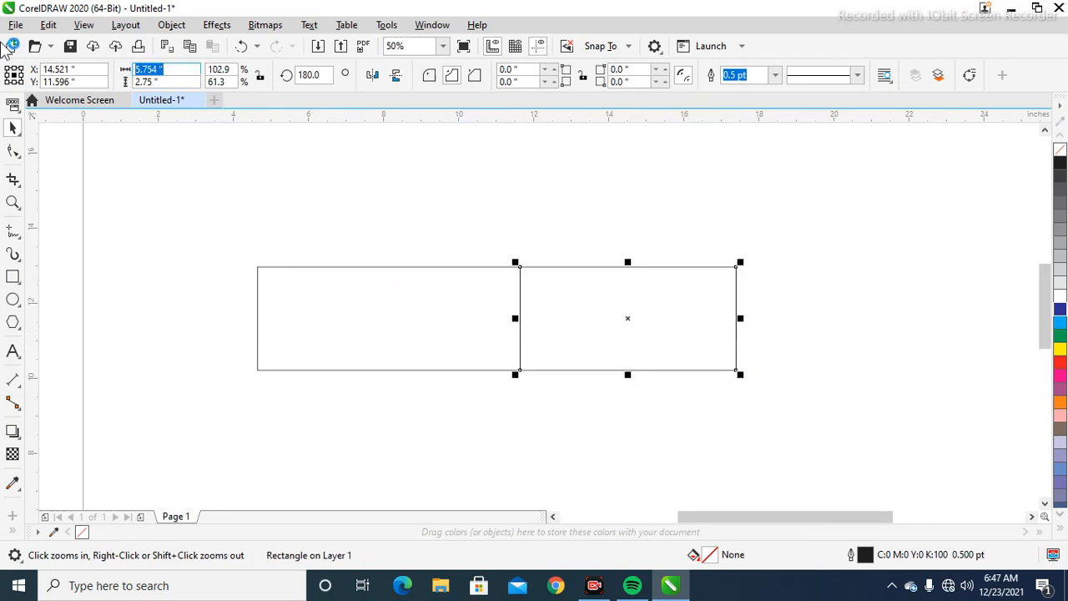
text(4)
key(Return)
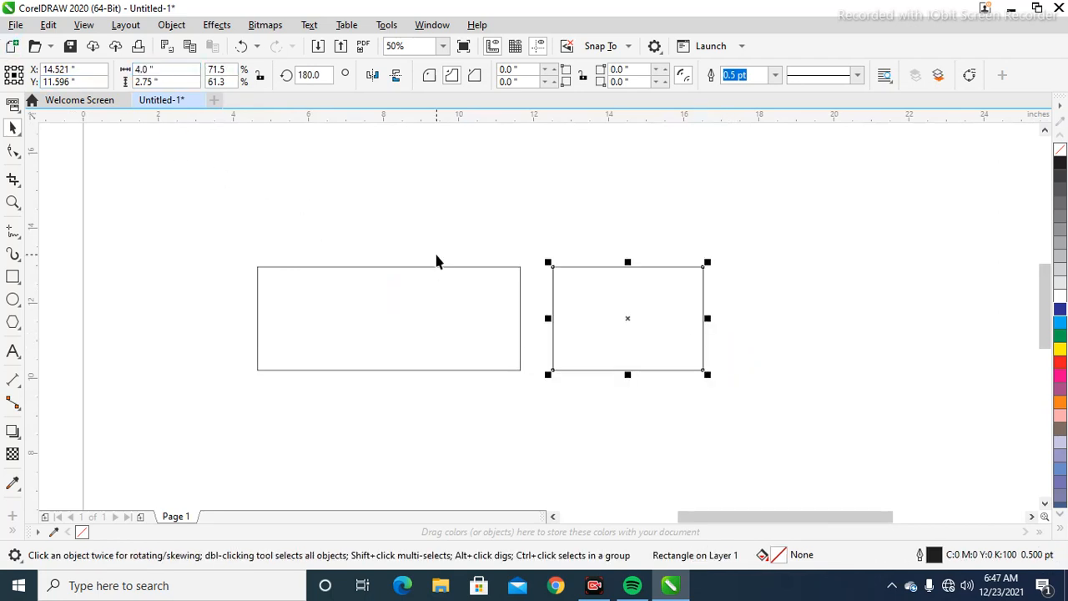
drag(553, 306, 518, 306)
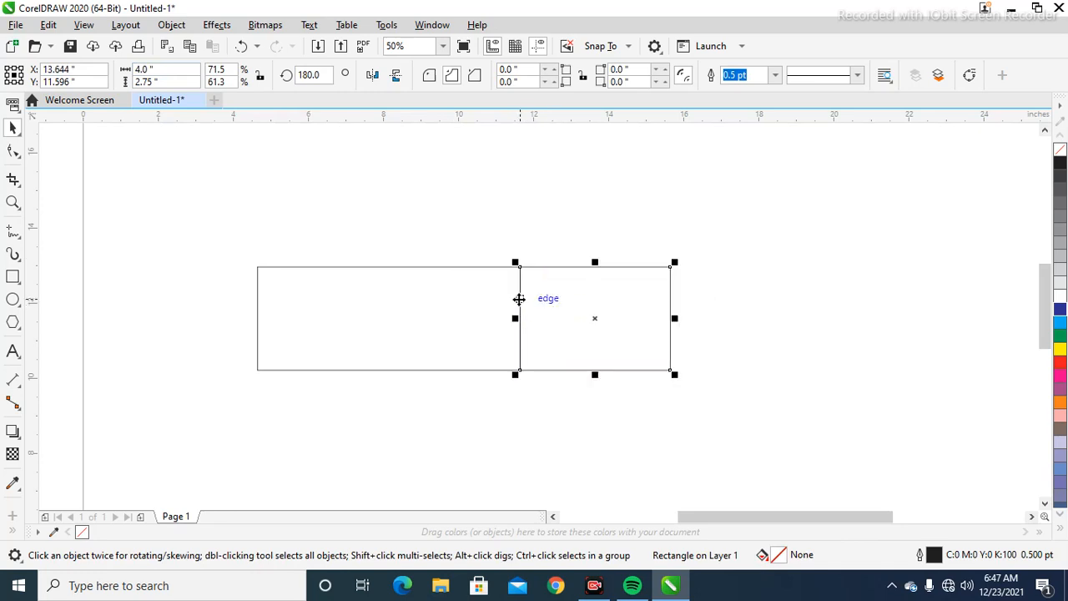
- Make a mirrored copy of the 7-inch-wide rectangle directly above it, about 3.675 inches high
key(F3)
key(F2)
drag(663, 374, 334, 189)
click(506, 353)
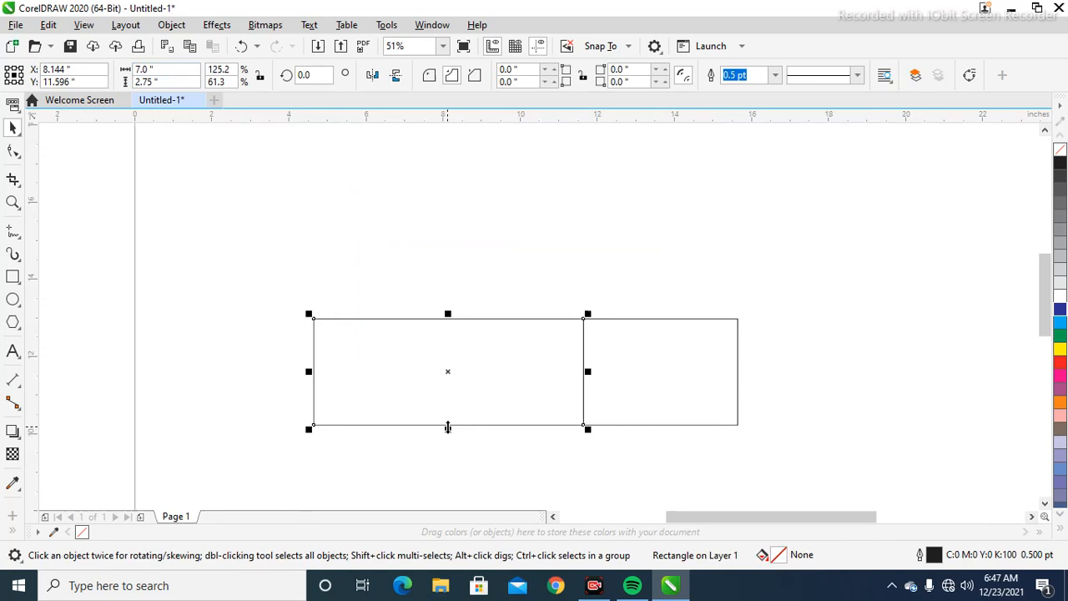
drag(448, 430, 478, 186)
- Set the upper copy's height to 4 inches and snap its lower edge to the top of the first rectangle
click(191, 81)
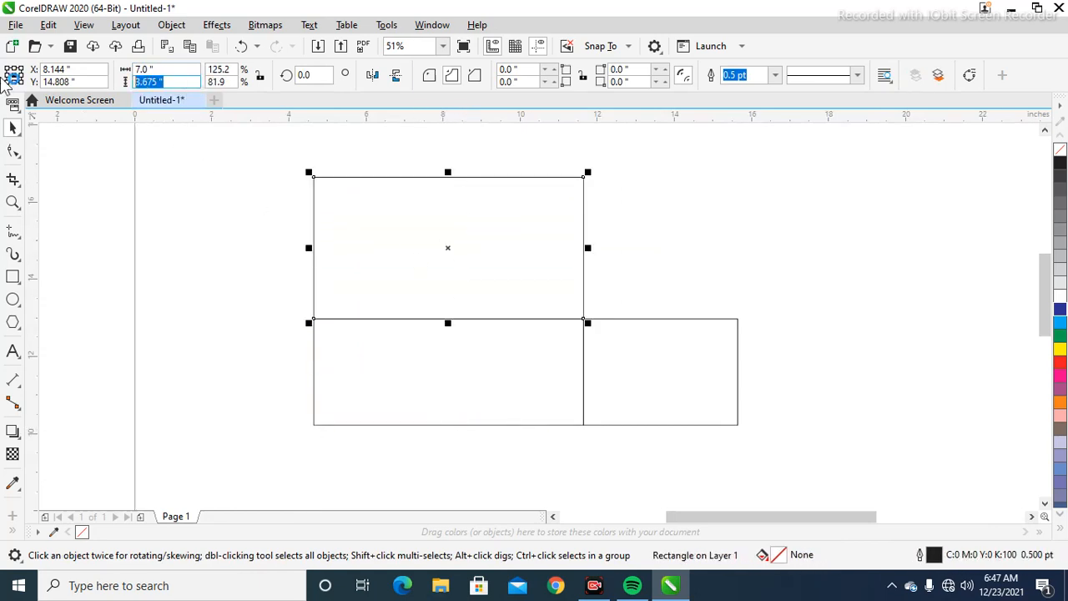
text(4)
key(Return)
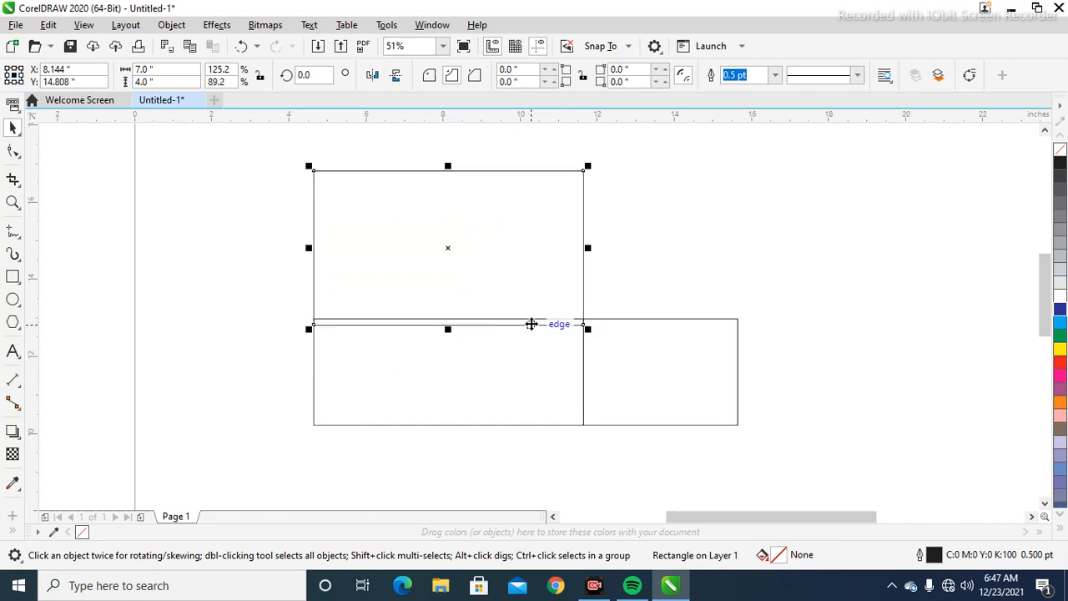
drag(531, 323, 530, 320)
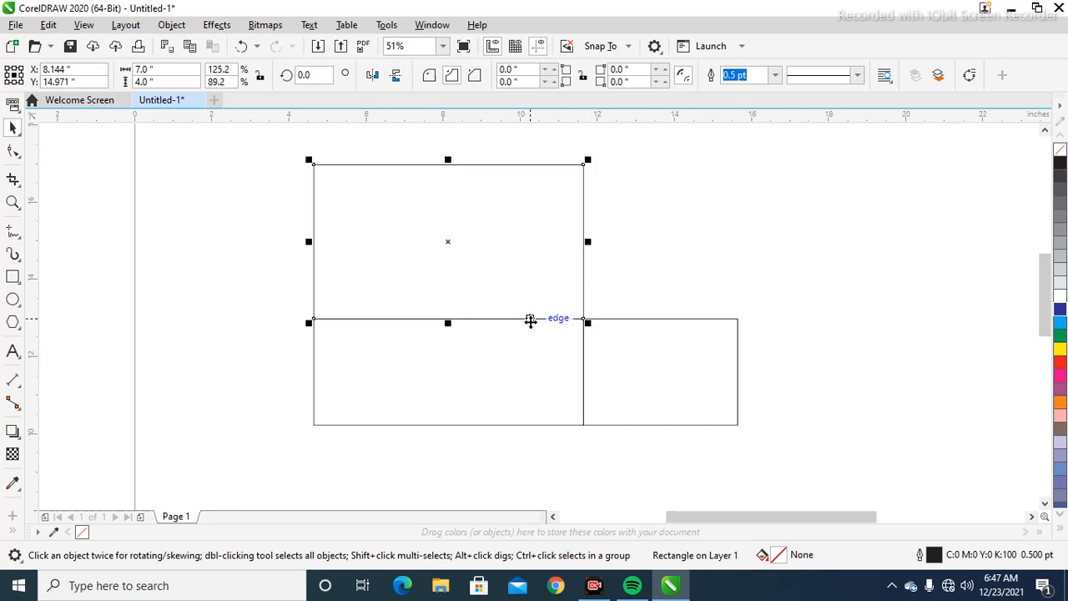
- Select all three rectangles and move them together down and slightly left on the page
click(670, 351)
drag(670, 350, 659, 383)
key(ctrl+z)
shift+click(527, 338)
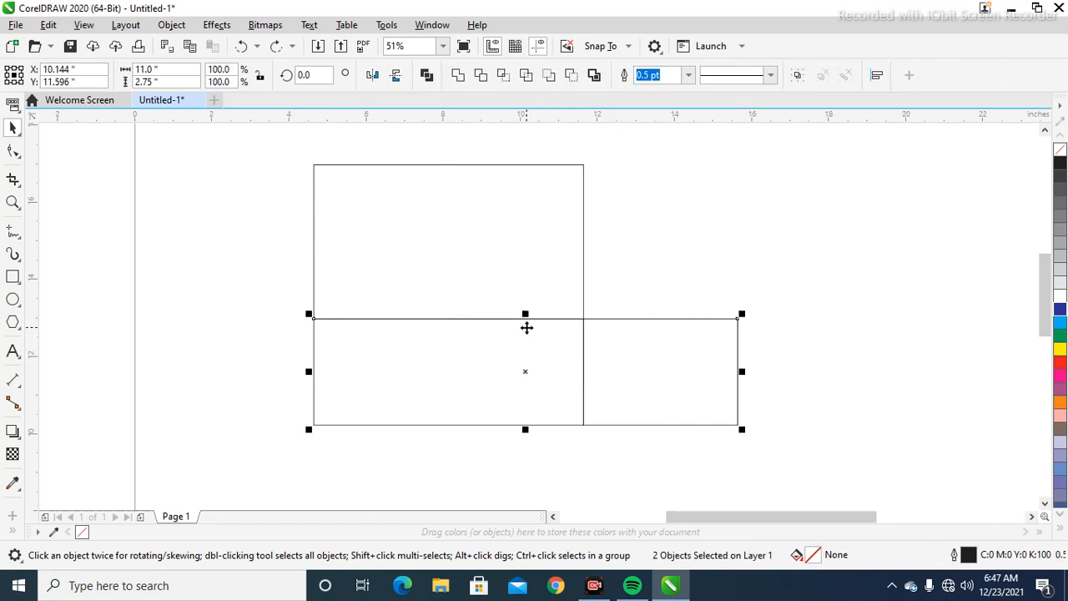
shift+click(527, 327)
shift+click(524, 330)
shift+click(522, 275)
drag(522, 275, 504, 320)
- Make a mirrored copy of the 4-inch-high upper rectangle above its top edge as a strip about 0.775 inch high
scroll(504, 320, down, 1)
key(F2)
drag(736, 236, 354, 453)
click(130, 260)
click(381, 286)
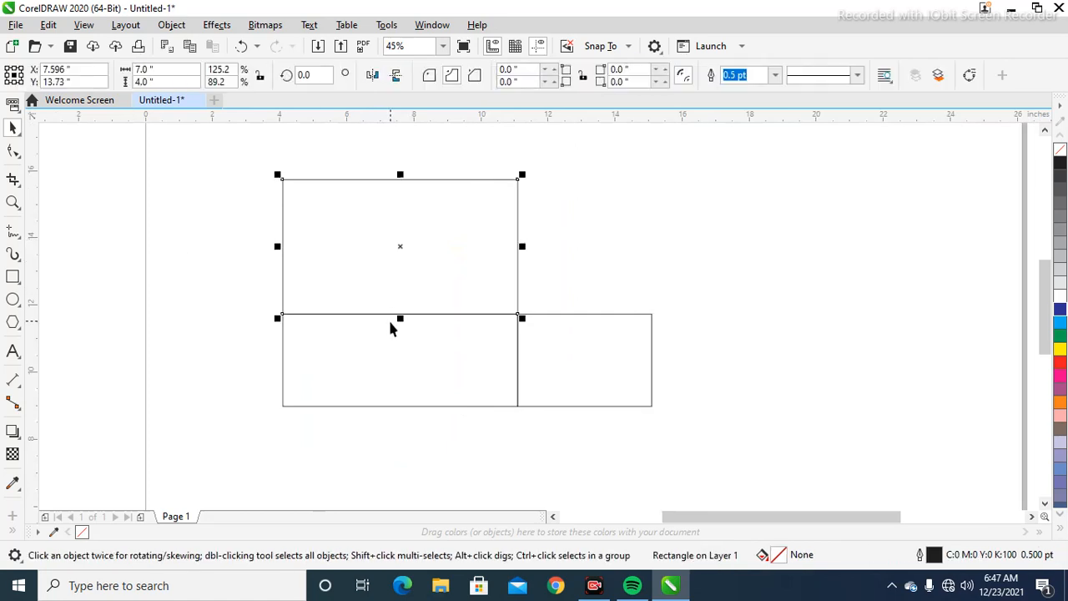
drag(401, 321, 419, 177)
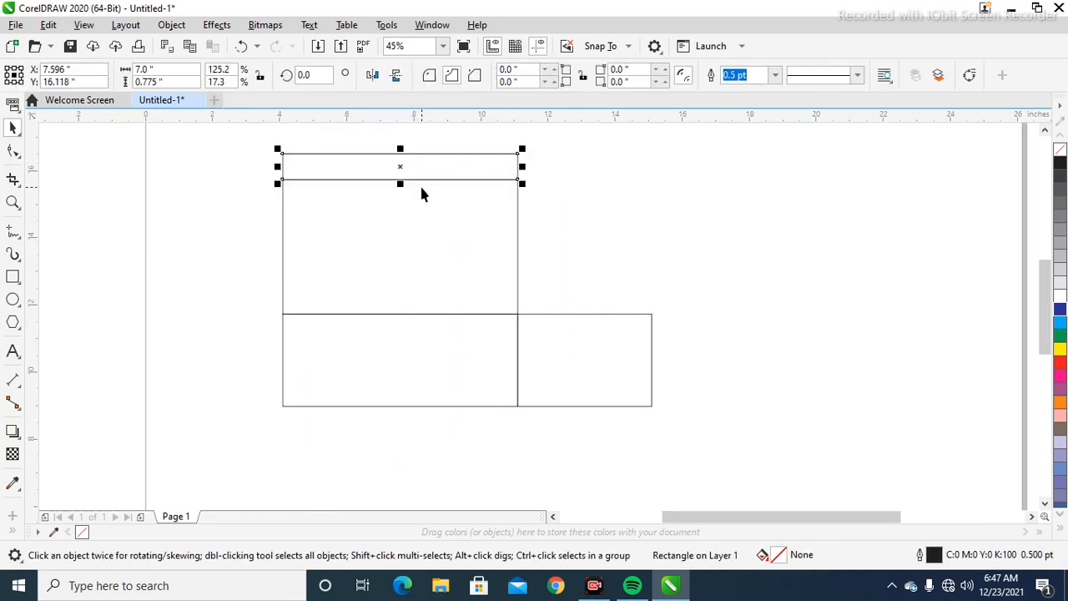
- Set the strip's height to 0.875 inch and position it flush on top of the 4-inch-high panel
click(137, 81)
text(.875)
key(Return)
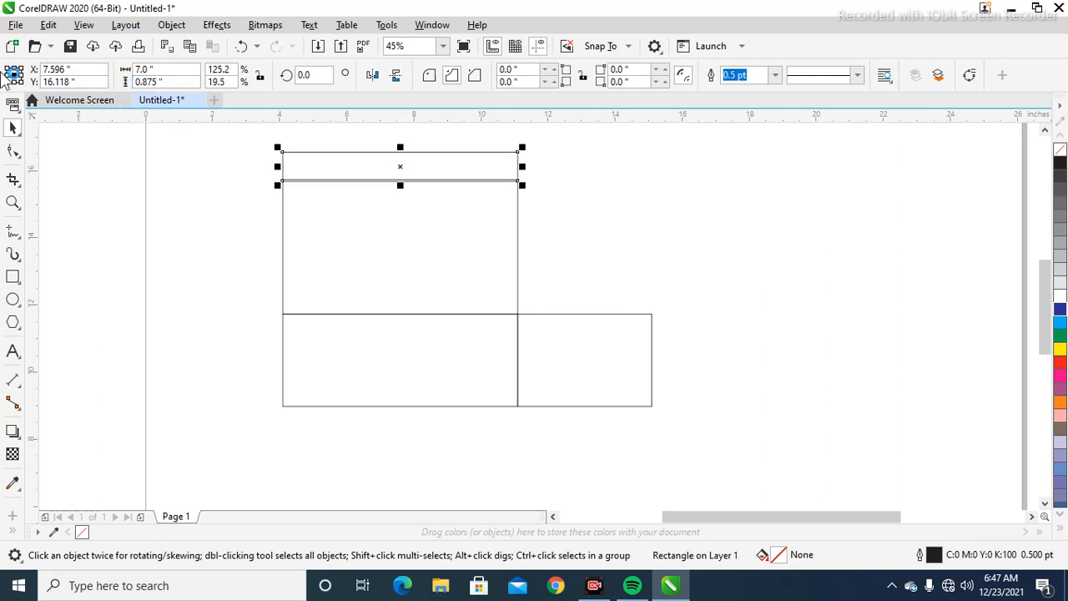
key(z)
drag(216, 249, 576, 174)
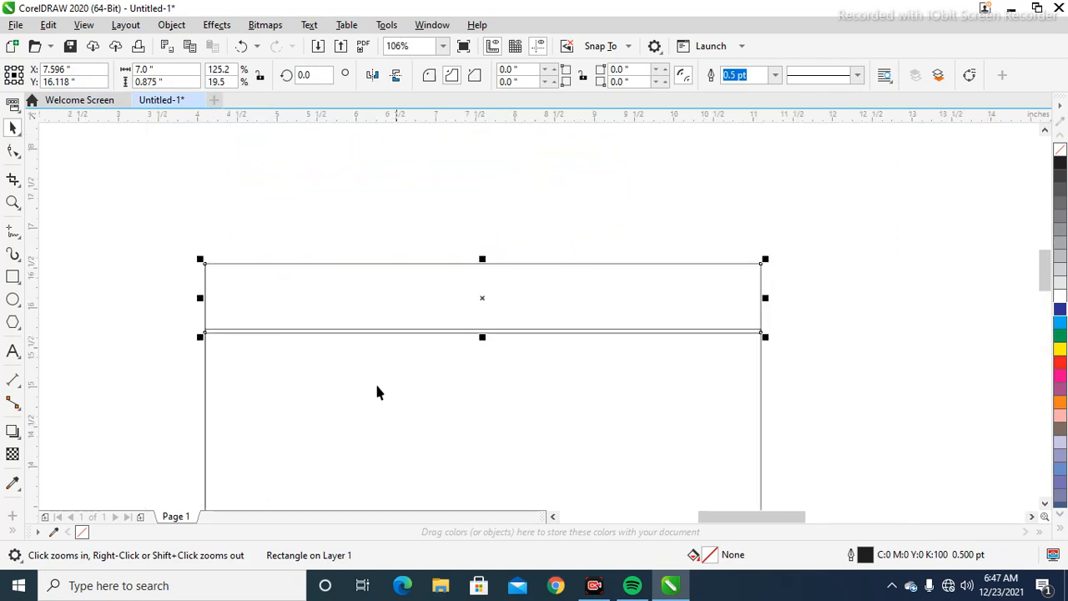
drag(451, 263, 456, 329)
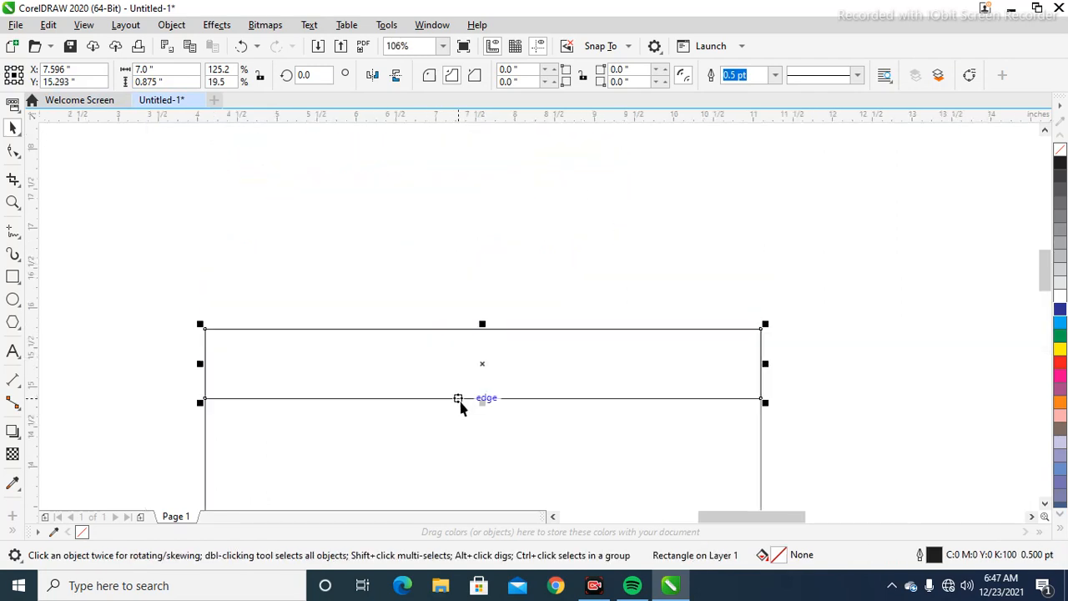
drag(482, 404, 484, 258)
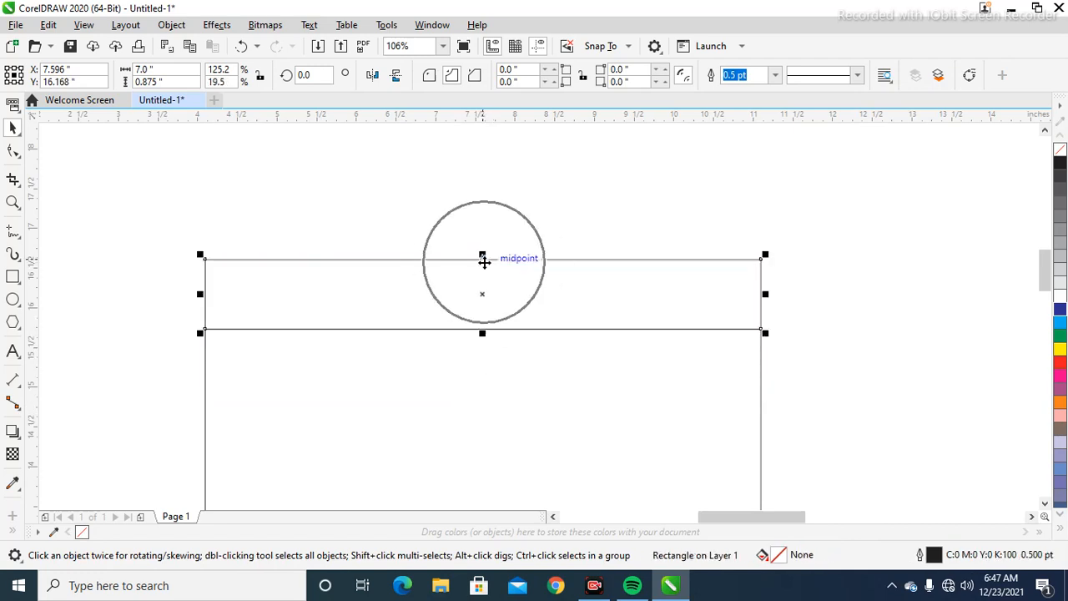
- Shape the top strip's four corners with a radius of about 0.344 inch, using the round corner style
click(12, 150)
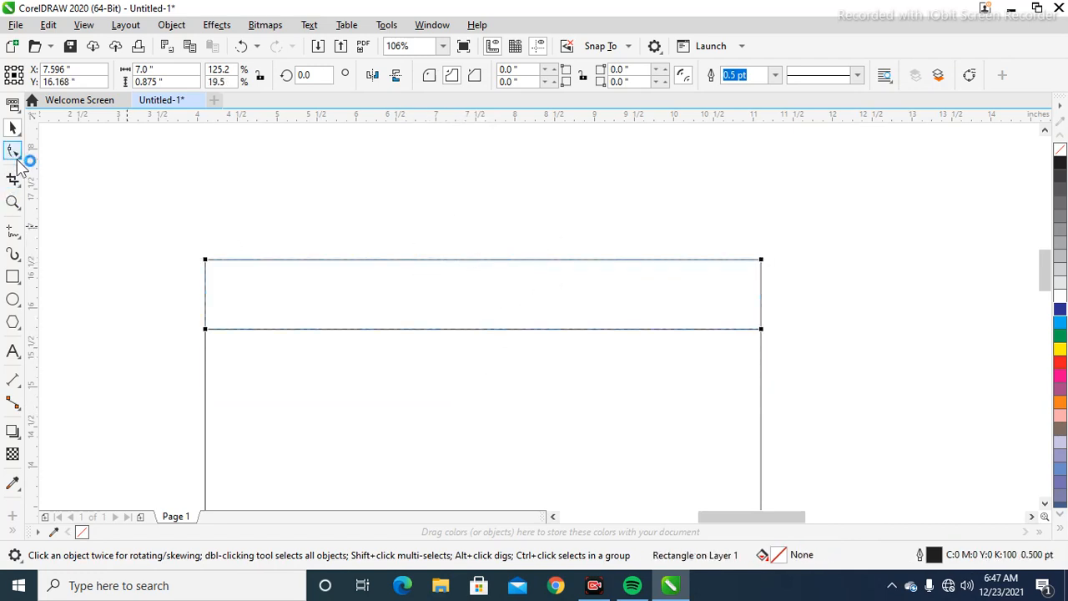
drag(205, 261, 239, 275)
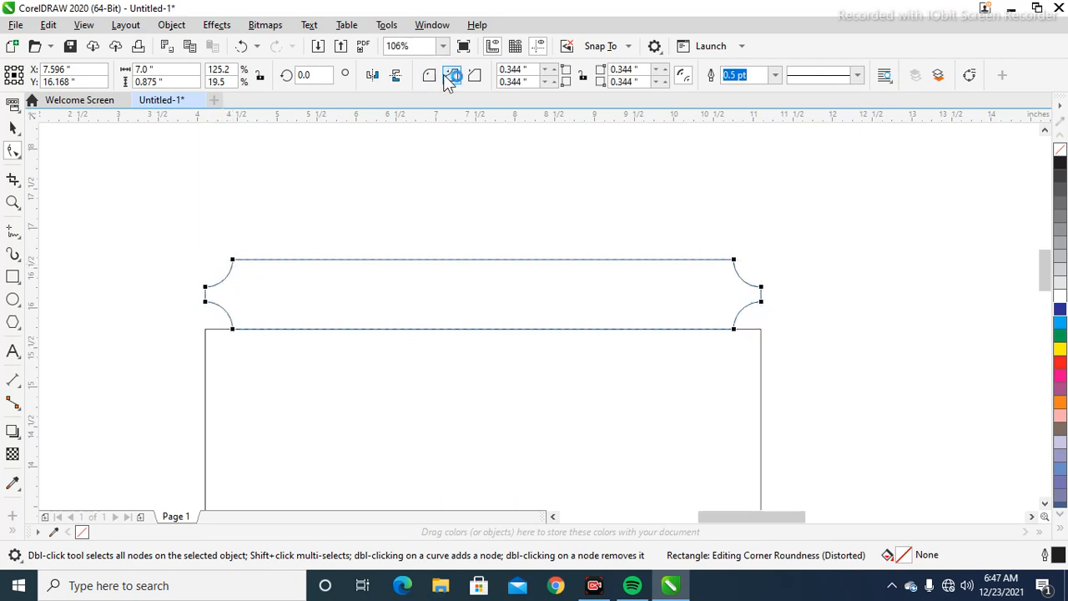
click(429, 75)
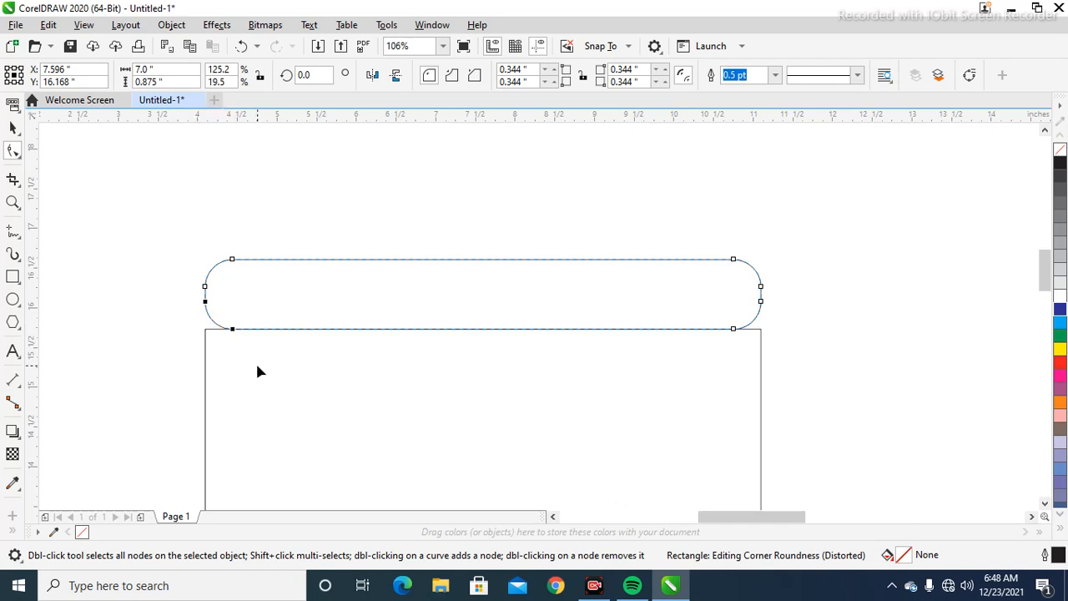
- Convert the top strip to curves and change its two lower corner arcs to straight lines
key(ctrl+q)
click(215, 322)
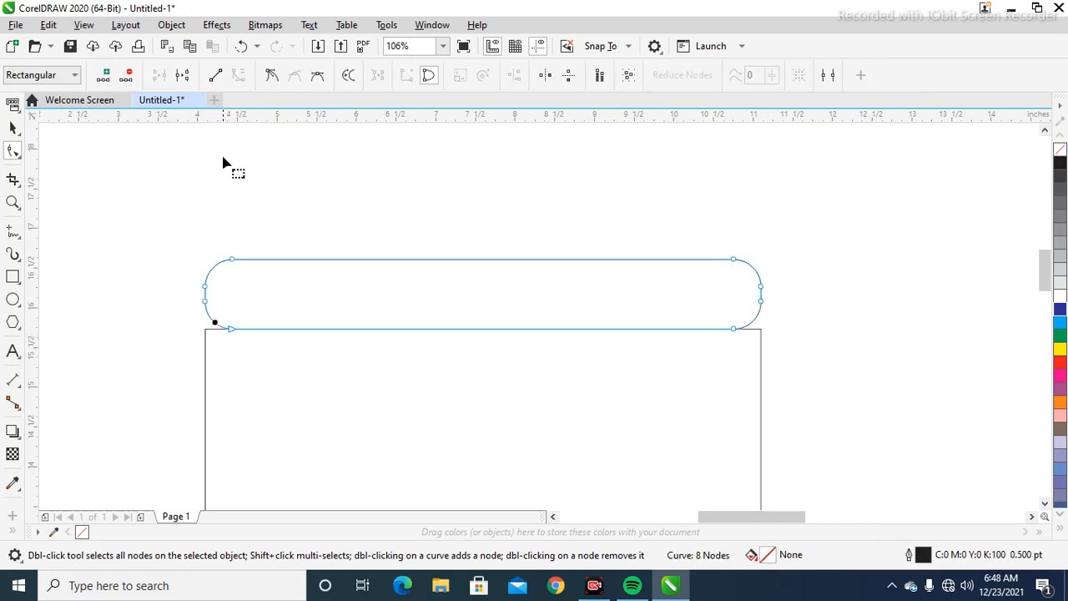
click(214, 75)
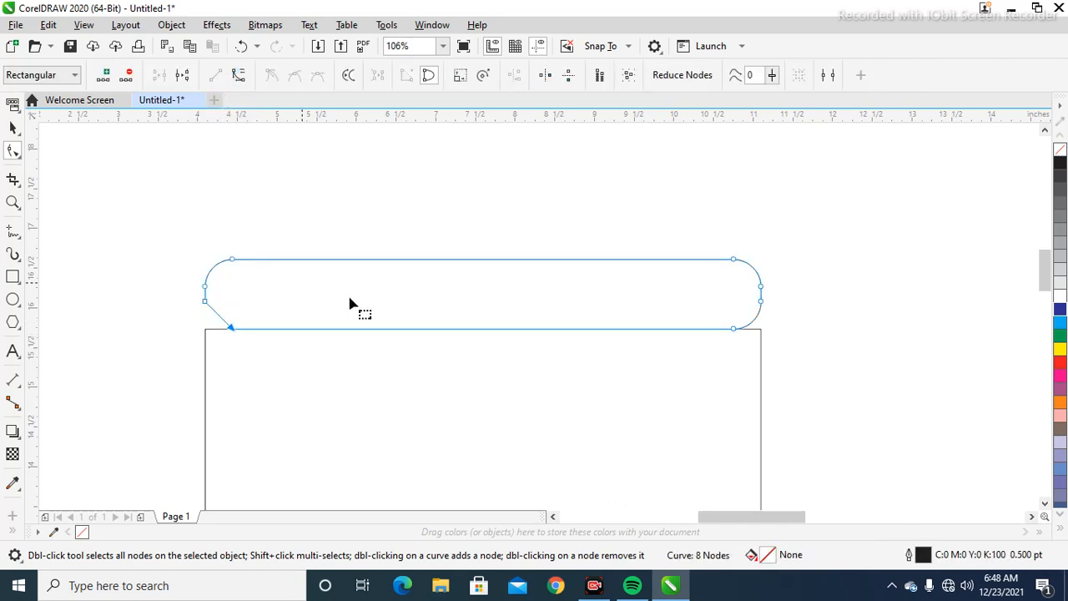
click(748, 330)
click(215, 75)
- Move the strip's two bottom nodes out to the panel's upper corners to square the lower corners, and deselect the shape
drag(737, 329, 762, 330)
key(ctrl+z)
click(737, 331)
click(736, 331)
key(ctrl+z)
drag(232, 330, 200, 334)
key(ctrl+z)
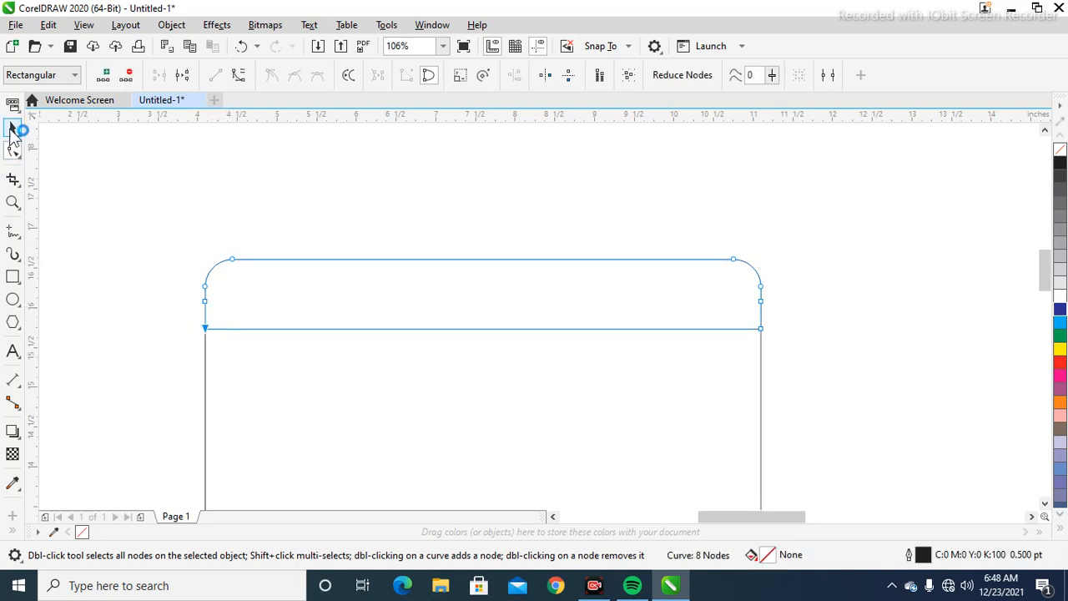
click(13, 128)
click(361, 192)
scroll(358, 172, down, 2)
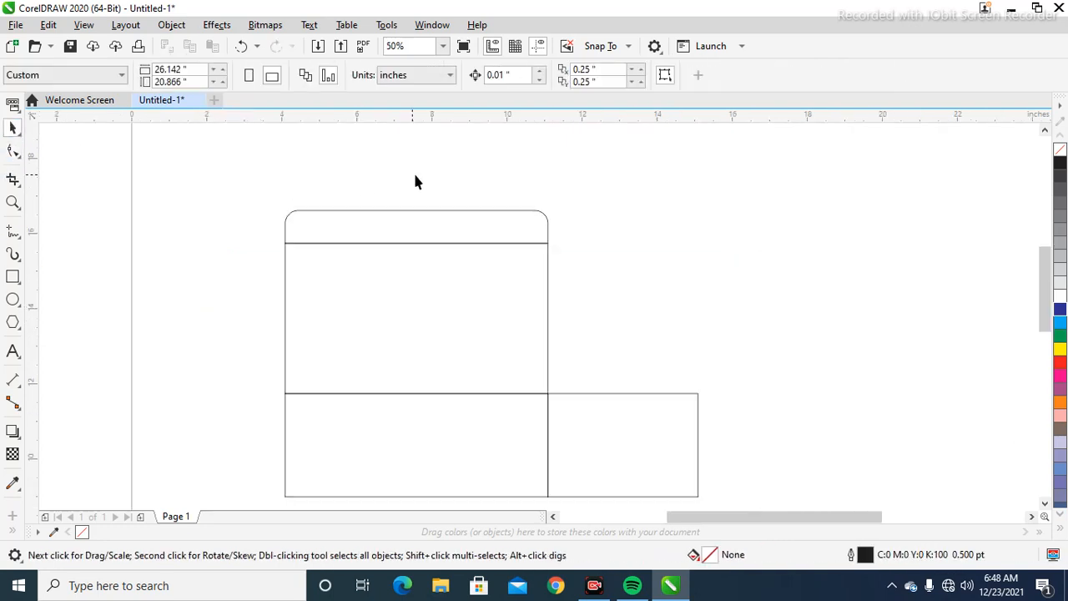
- Mirror a copy of the 7 by 2.75 inch panel directly below it, about 1.82 inches high
scroll(415, 182, down, 1)
key(z)
drag(296, 157, 727, 404)
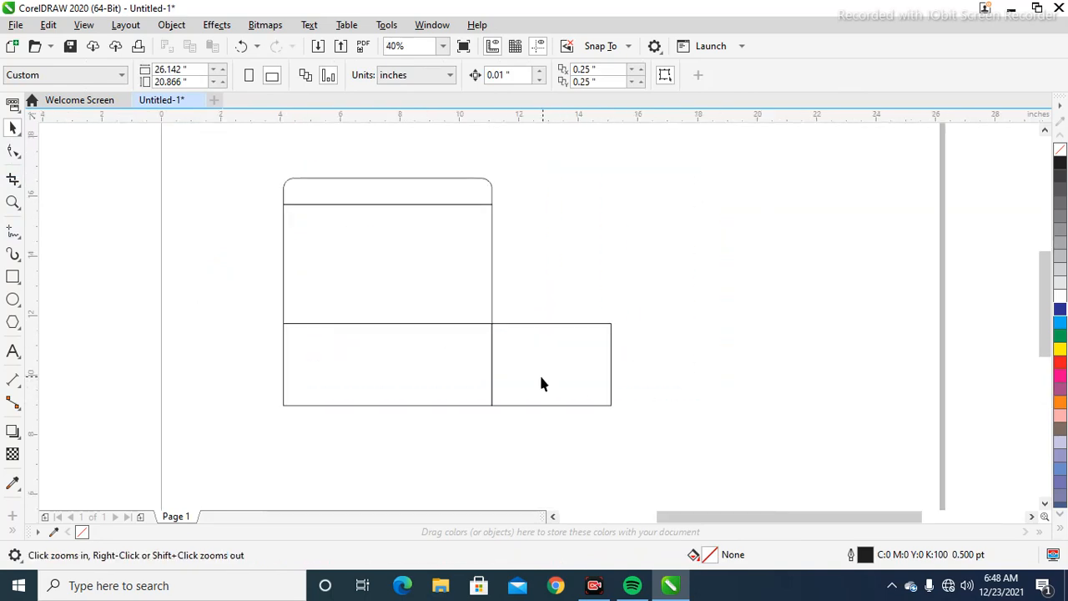
key(space)
click(457, 376)
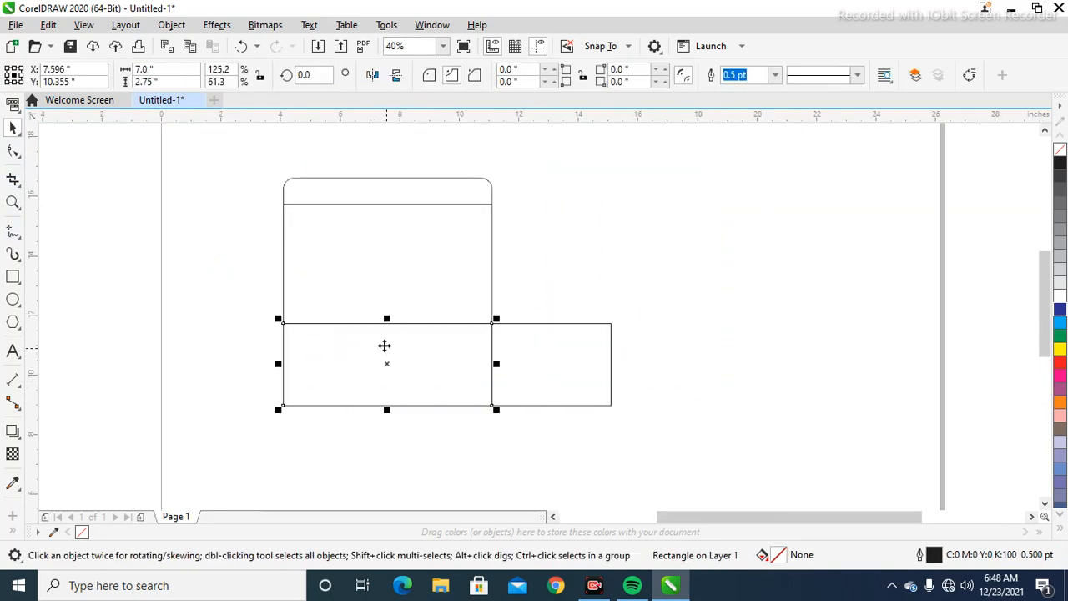
drag(386, 318, 379, 460)
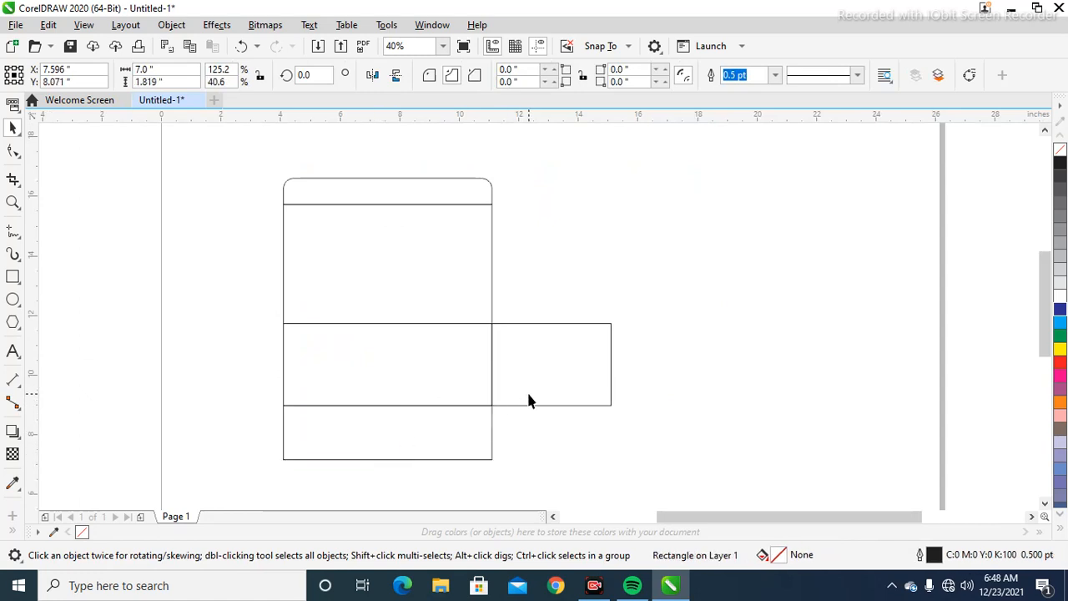
- Set the new lower panel's height to 2 inches and move it flush against the bottom edge of the panel above
click(548, 362)
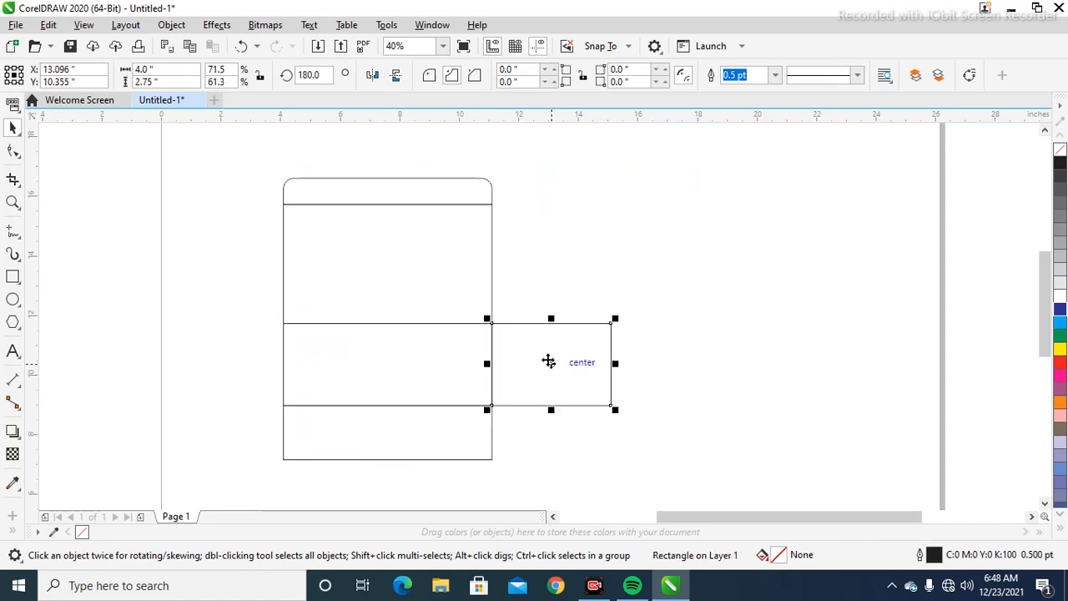
click(489, 433)
click(491, 432)
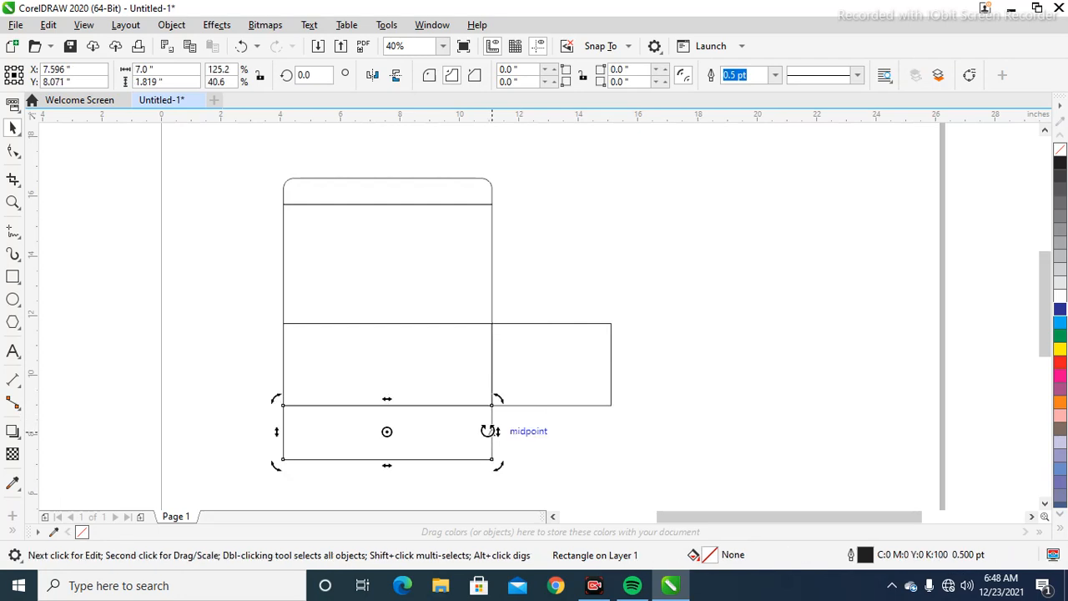
click(547, 348)
click(399, 389)
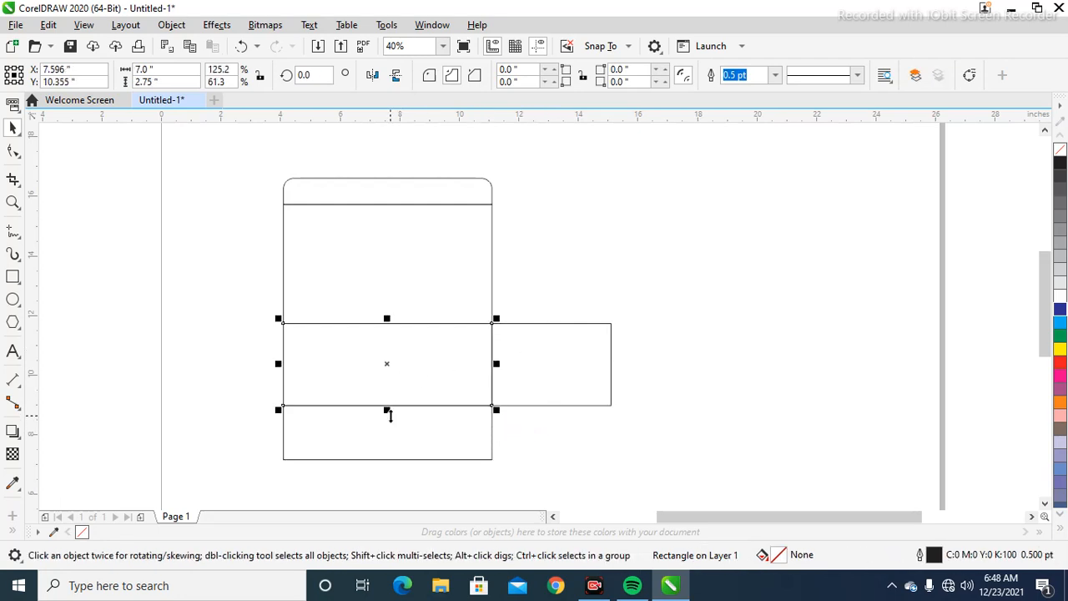
click(388, 415)
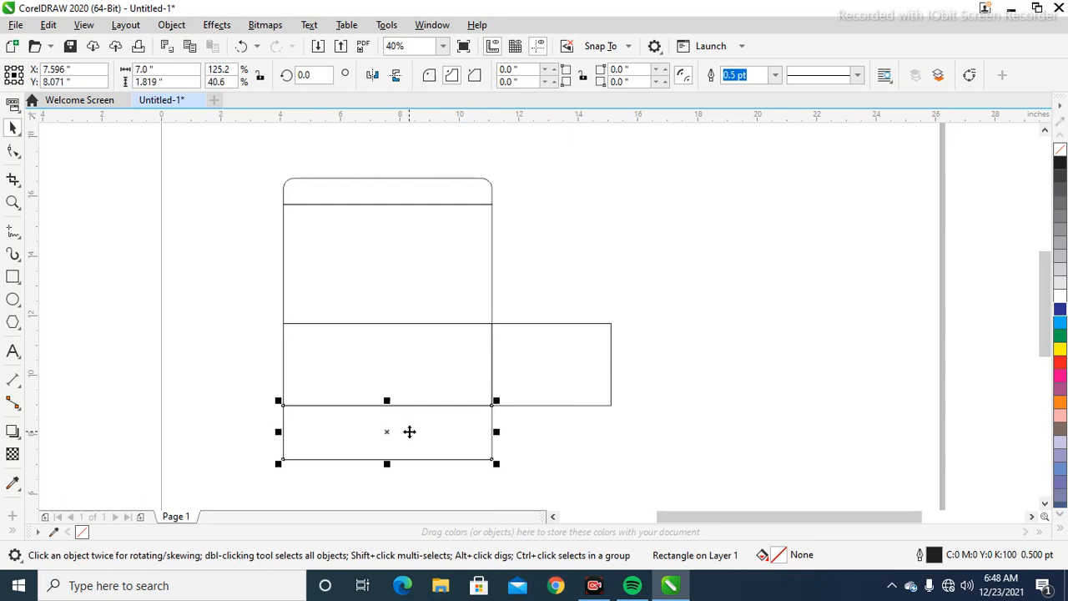
click(177, 81)
text(2)
key(Return)
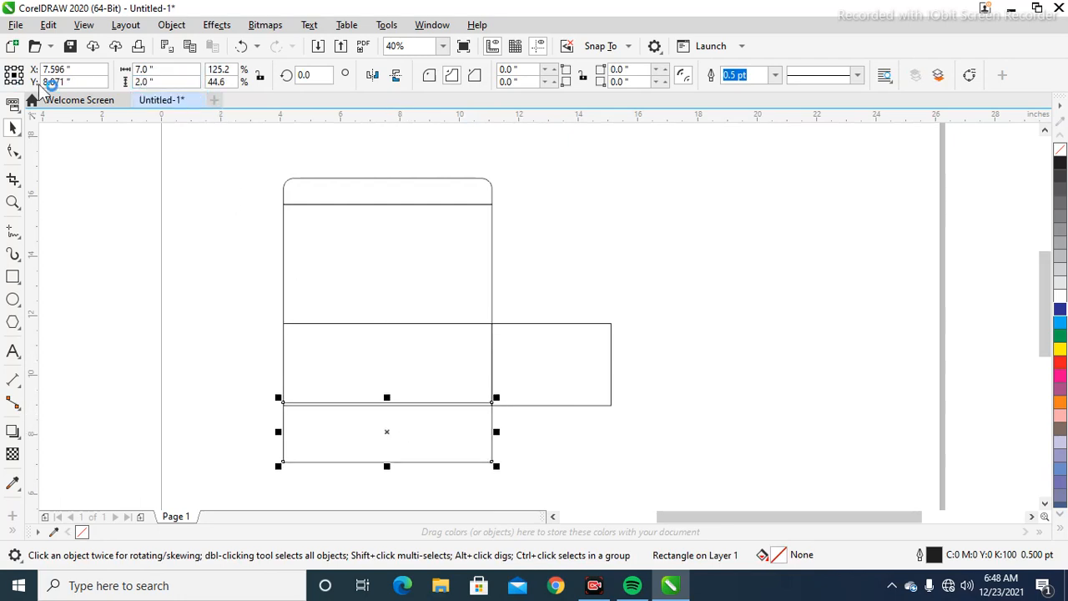
mouse_move(423, 403)
mouse_down()
mouse_move(427, 419)
mouse_move(423, 406)
mouse_up()
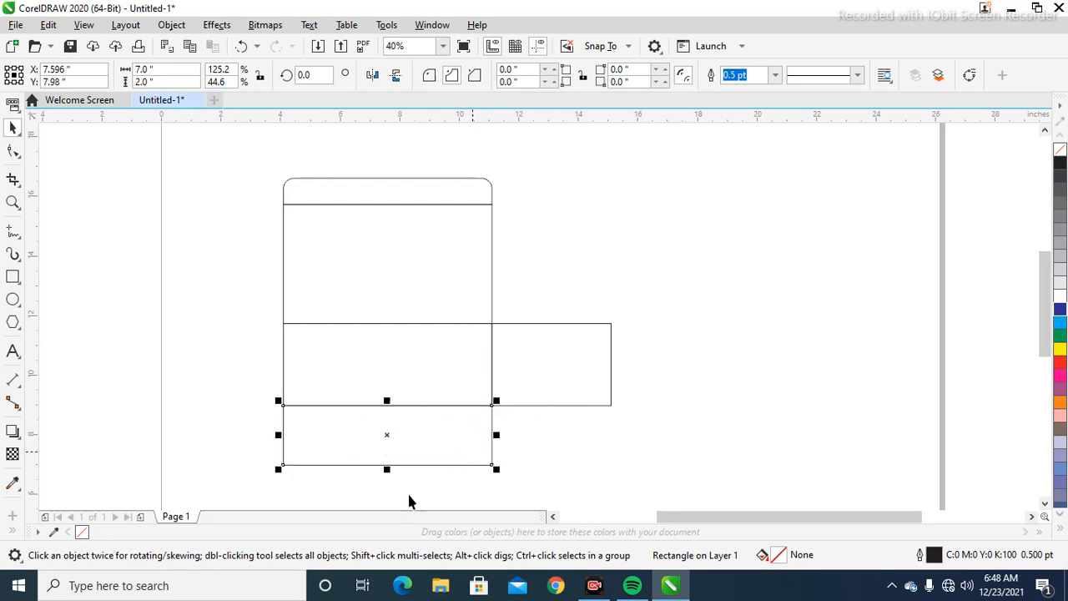
- Mirror a copy of the 2-inch-high panel below it as a strip and set the strip's height to 0.75 inch
drag(386, 397, 398, 457)
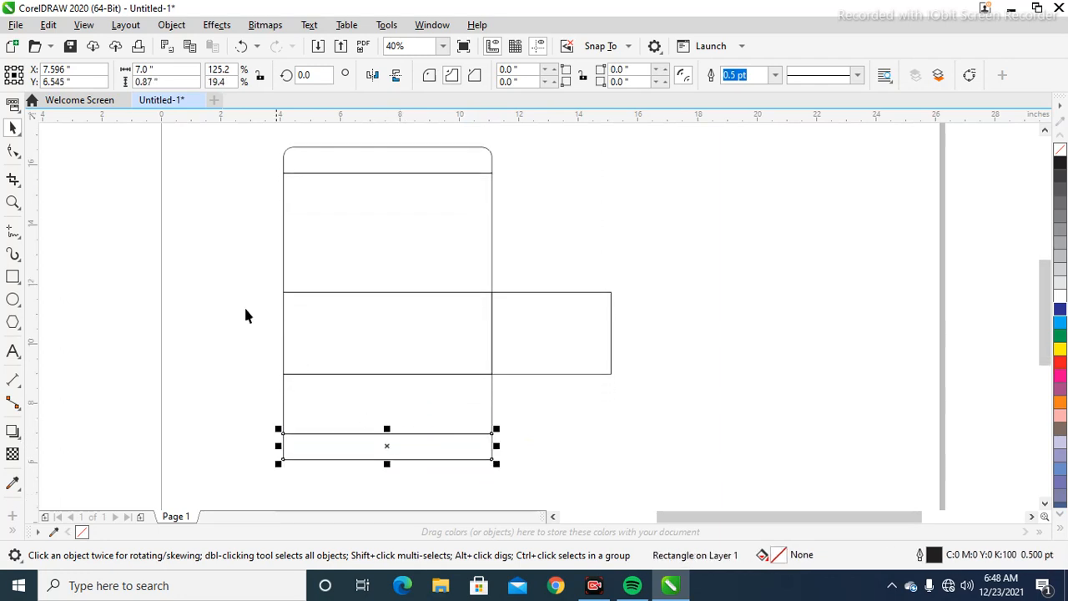
click(179, 80)
text(.75)
key(Return)
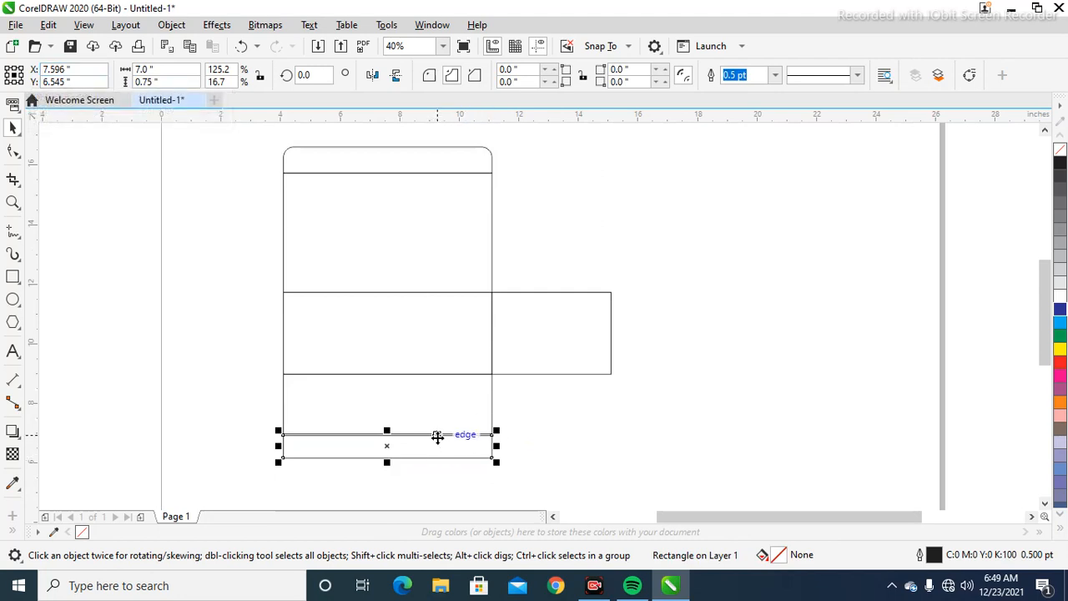
- Move the 0.75-inch strip up so its top edge sits flush with the bottom edge of the 2-inch-high panel
drag(436, 437, 431, 434)
shift+click(427, 409)
shift+click(427, 409)
key(z)
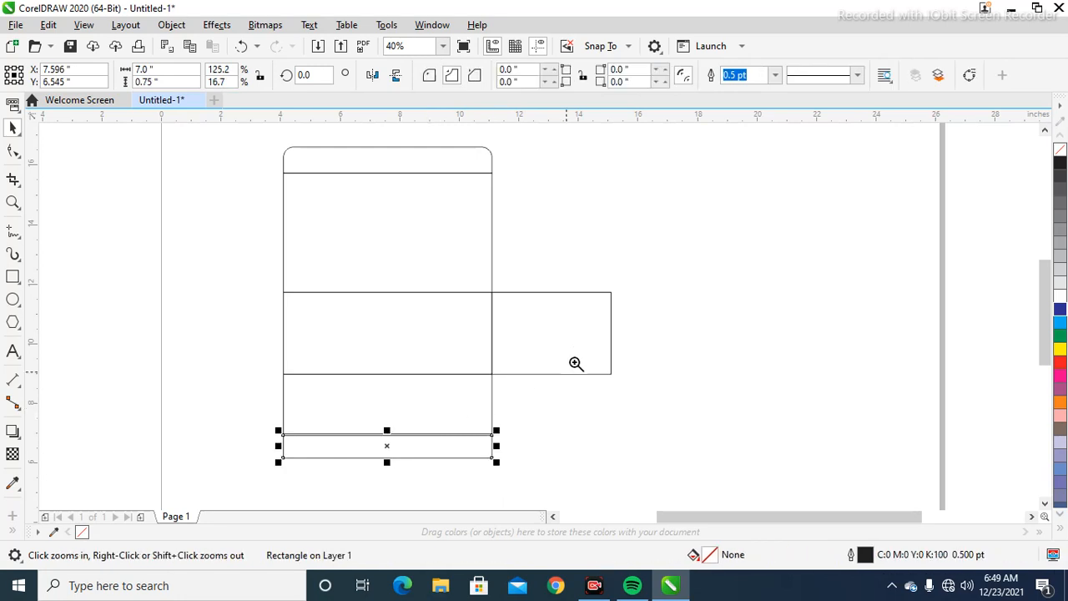
click(398, 402)
key(space)
drag(424, 403, 426, 400)
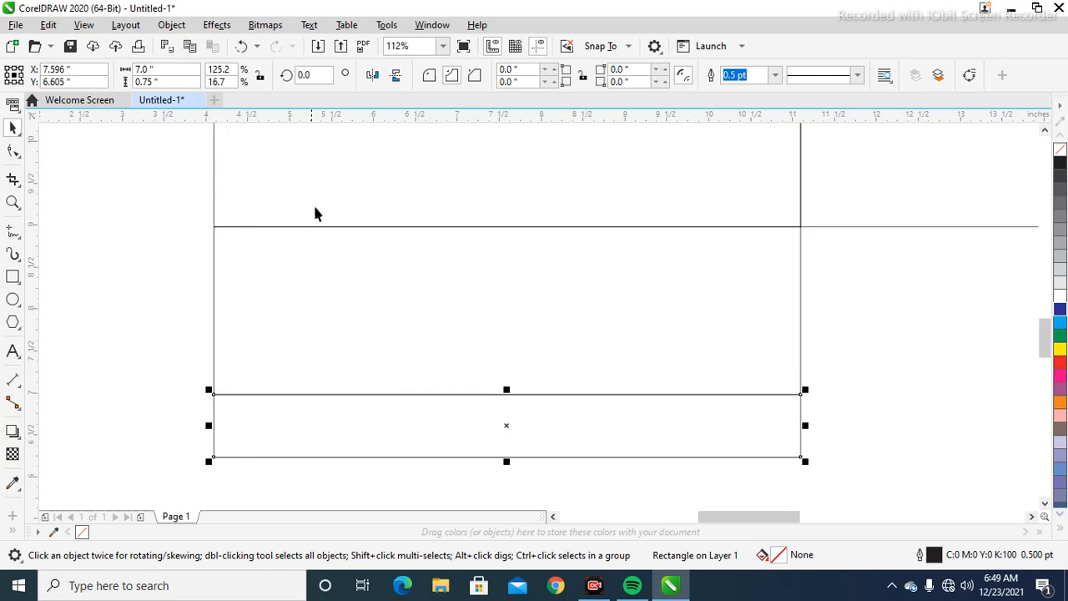
- Set the bottom strip's width to 4.5 inches and round all four of its corners with a 0.375-inch radius
drag(168, 68, 2, 23)
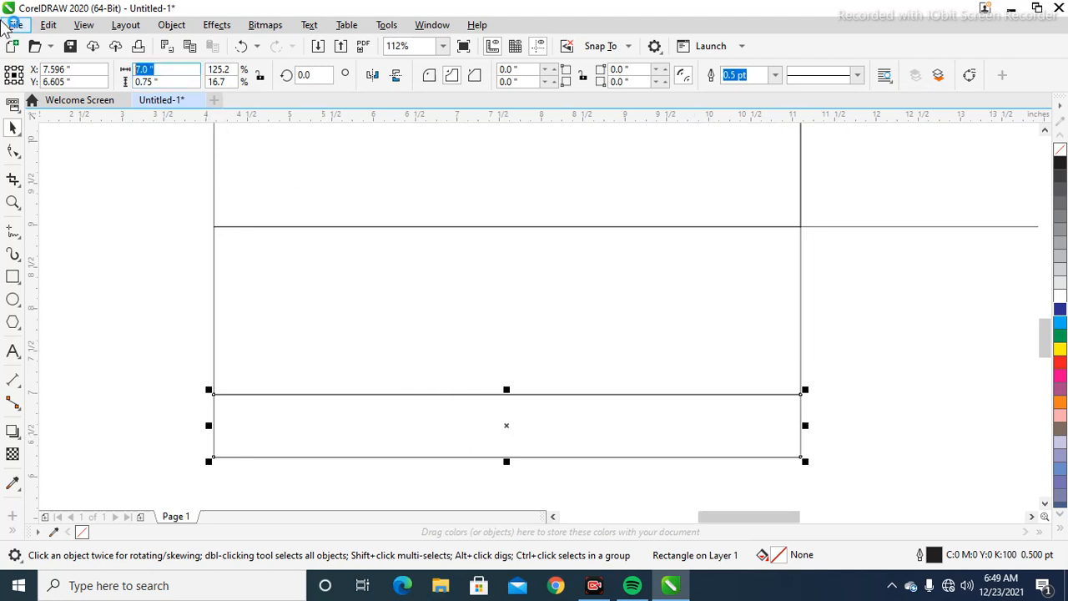
text(4.5)
key(Return)
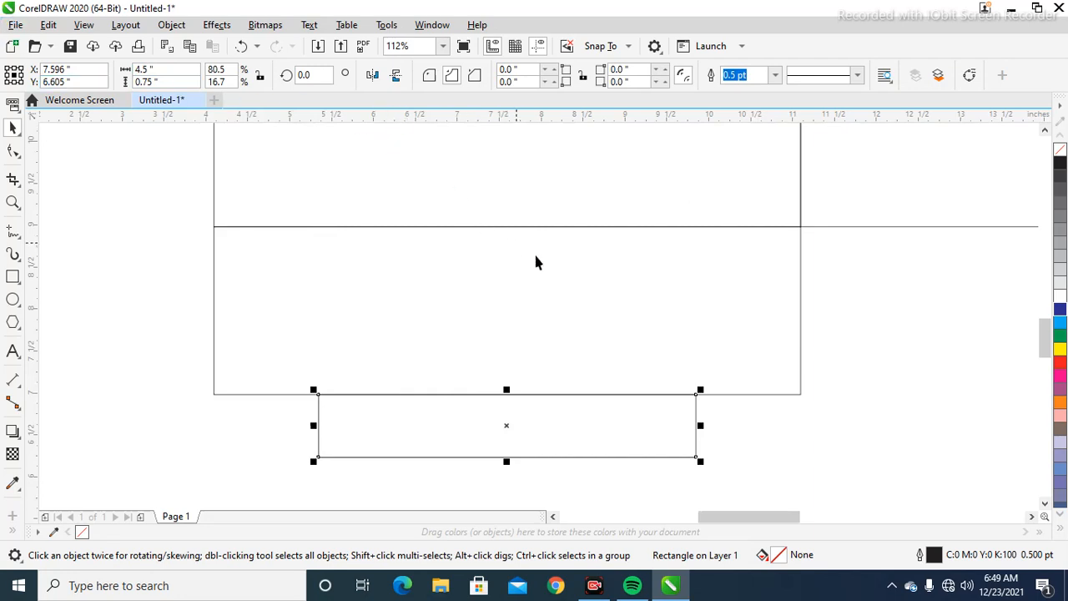
click(13, 150)
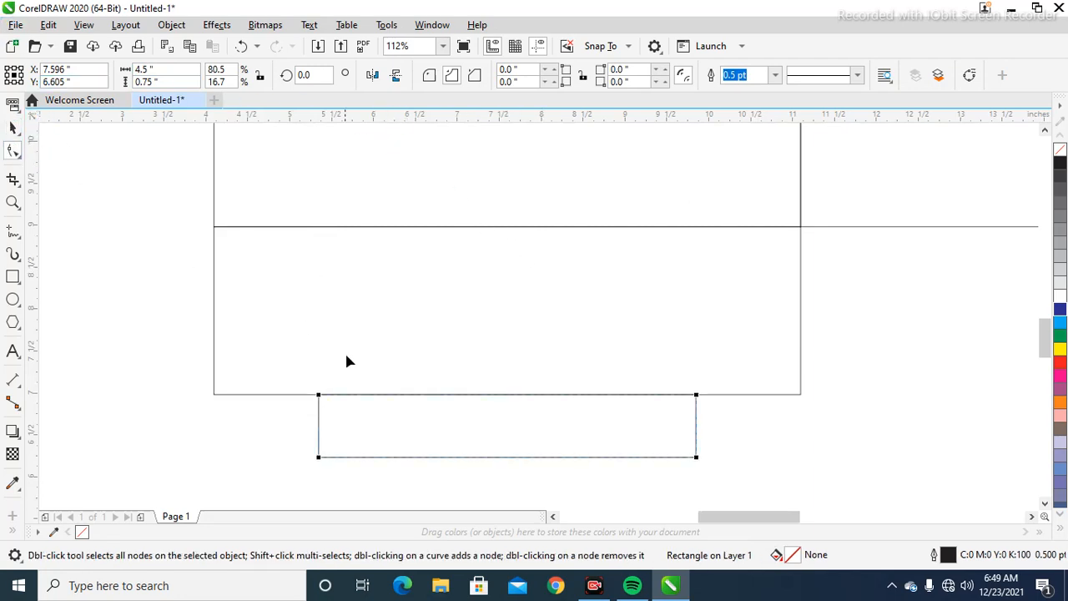
drag(319, 394, 351, 394)
click(429, 75)
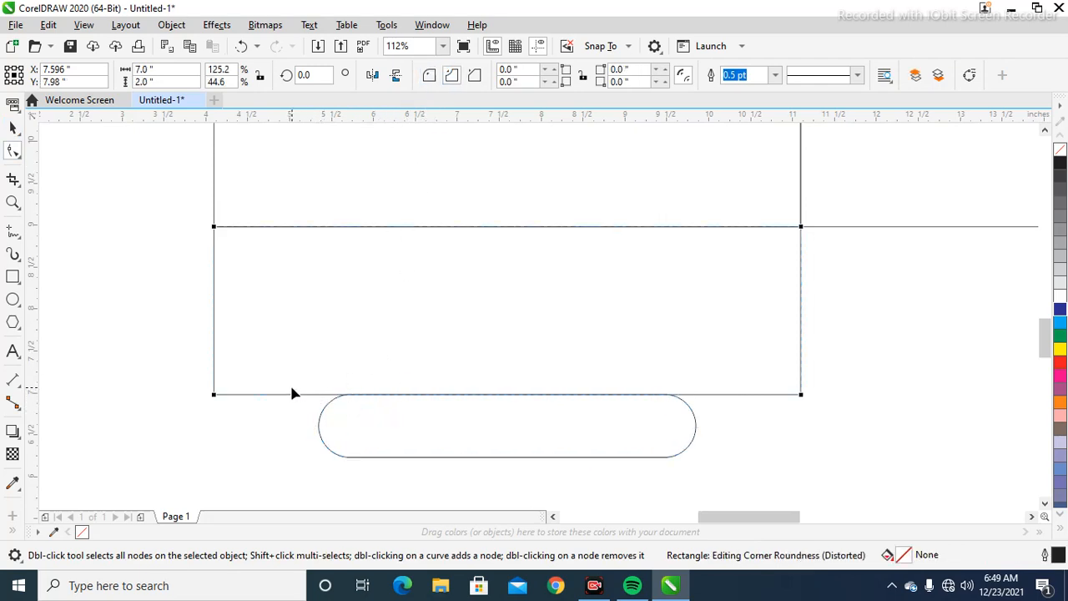
- Convert the 2-inch-high panel to curves and move its two bottom nodes horizontally inward to the rounded strip, forming a tapered flap
click(214, 393)
drag(215, 394, 339, 394)
drag(348, 399, 352, 408)
drag(799, 401, 720, 400)
key(ctrl+z)
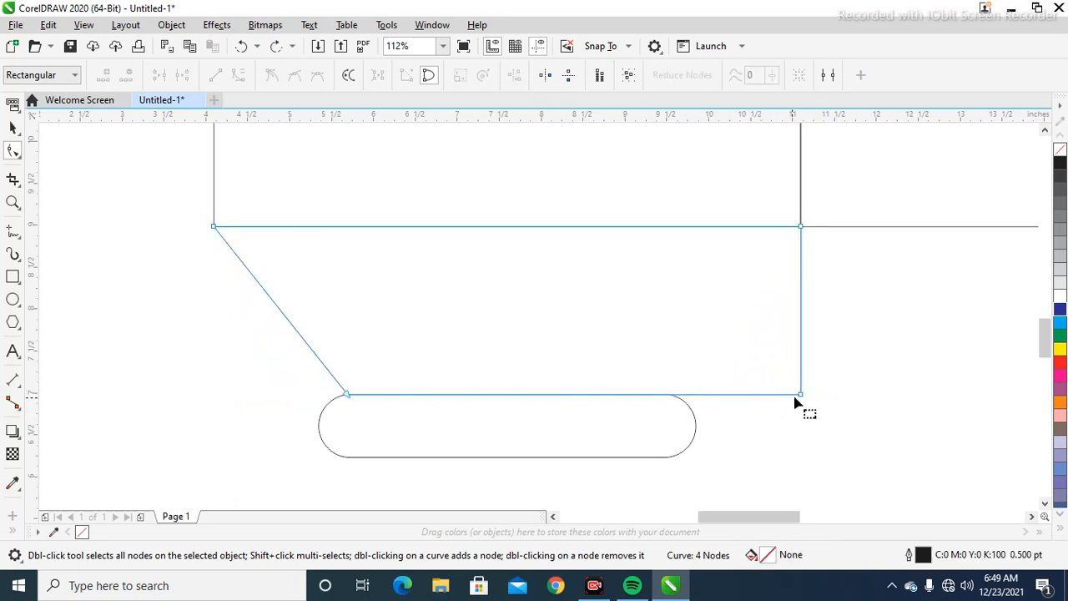
drag(795, 397, 673, 398)
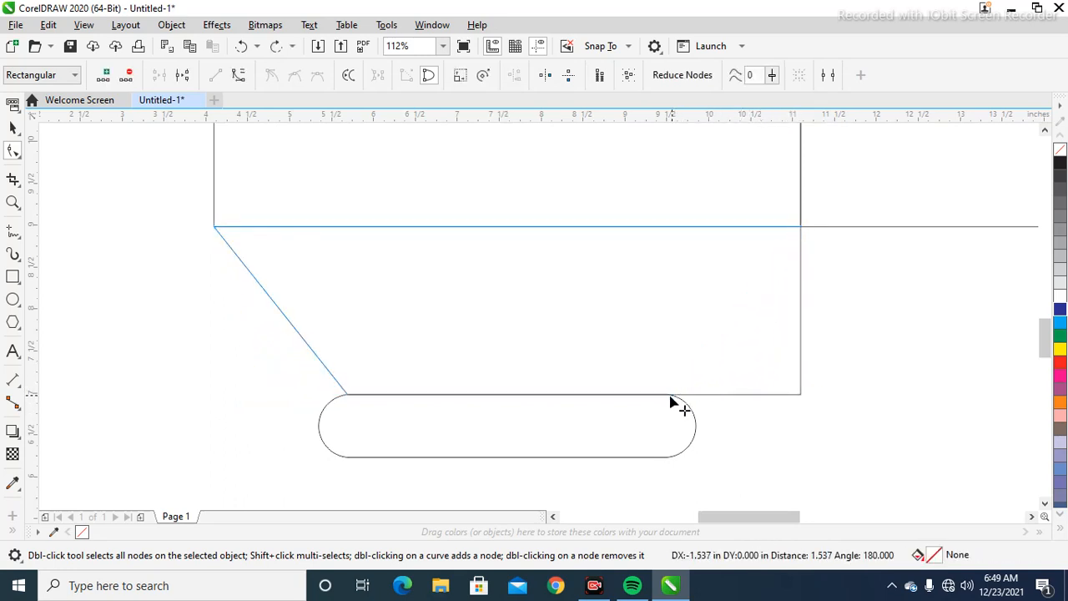
click(14, 129)
click(37, 128)
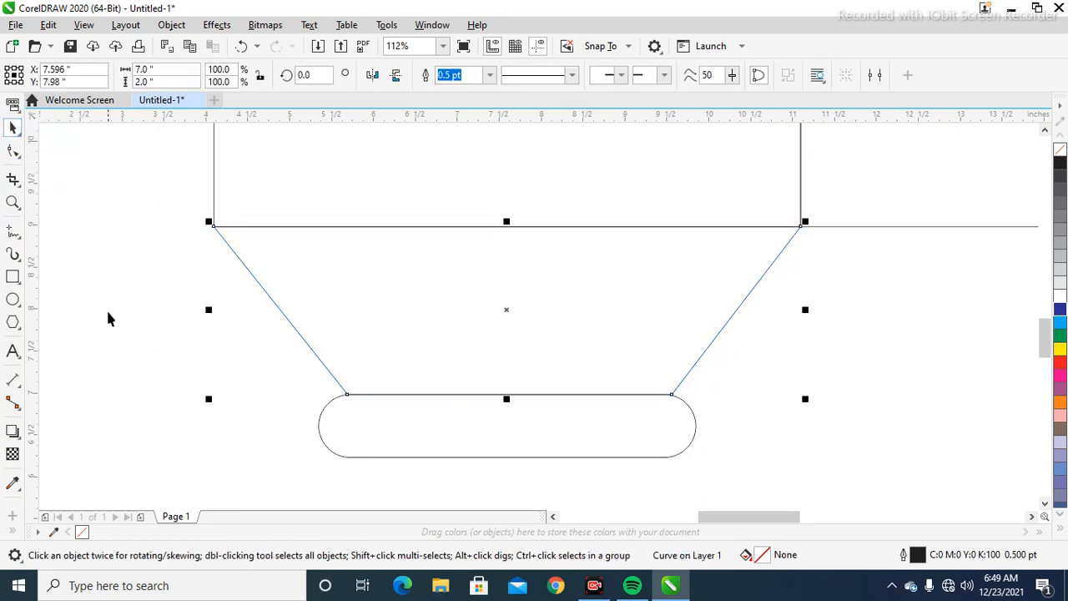
- Weld the rounded strip and the tapered panel into one flap shape, and deselect it
click(567, 446)
click(567, 451)
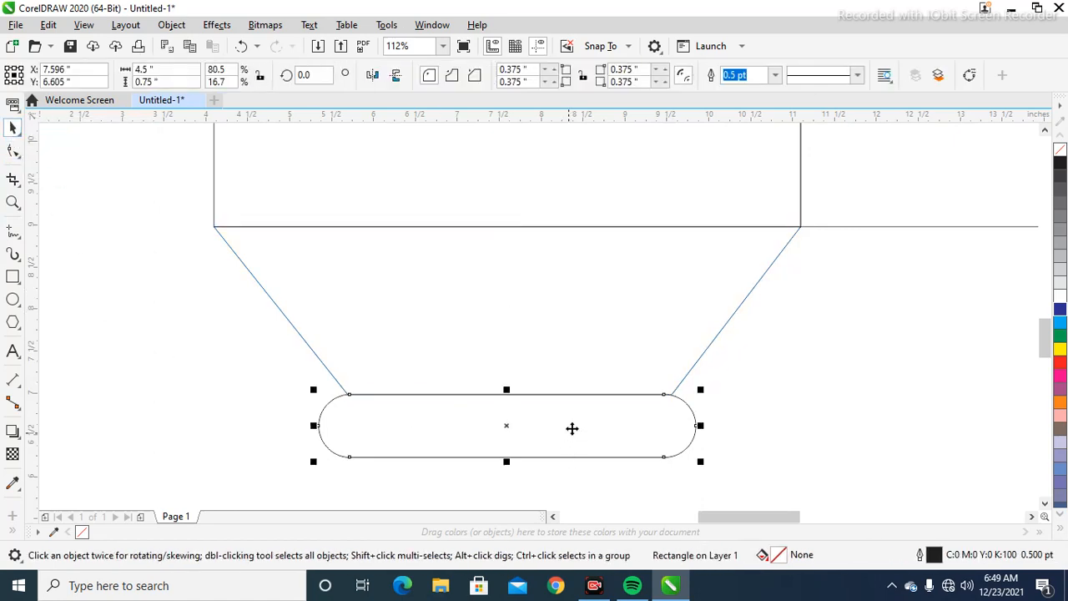
click(615, 391)
click(618, 421)
shift+click(642, 367)
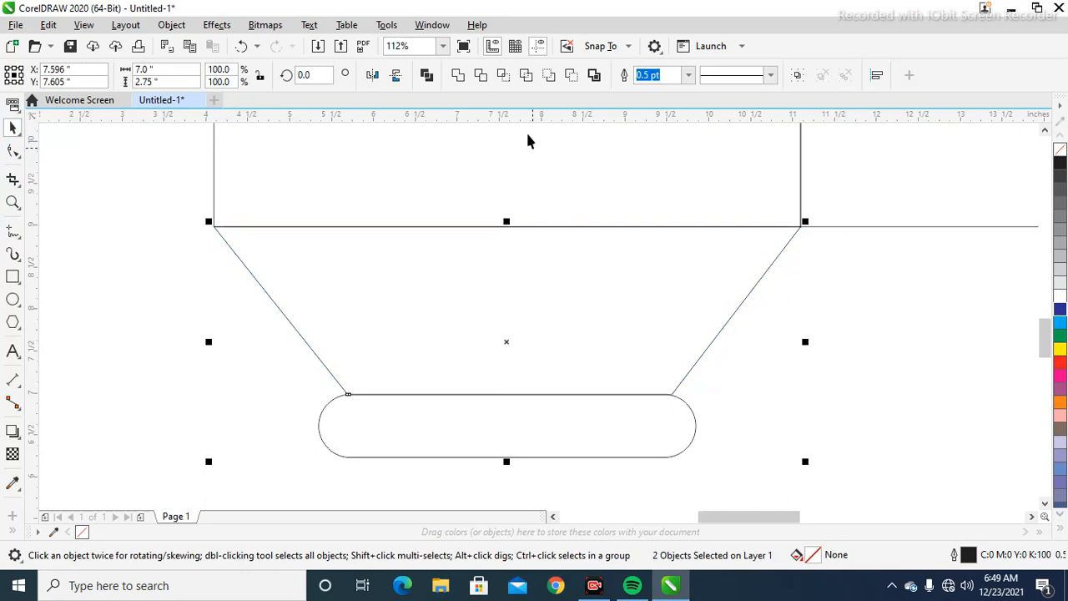
click(460, 75)
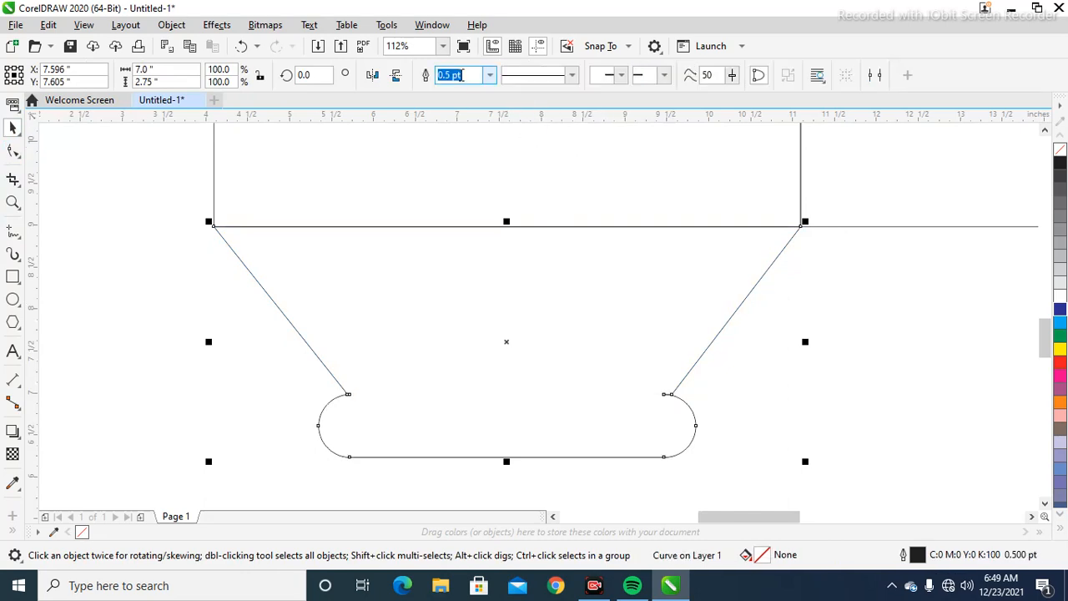
click(731, 373)
- Mirror a copy of the 4-inch-wide side panel directly below it, about 2.06 inches high
key(F4)
scroll(596, 422, down, 1)
key(F2)
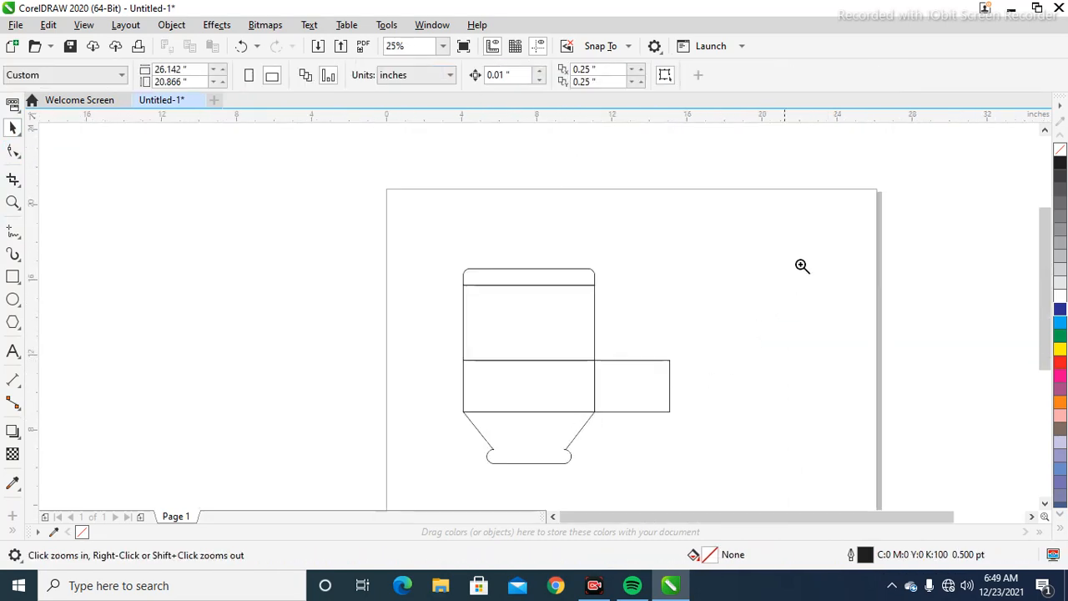
mouse_move(802, 265)
mouse_down()
mouse_move(475, 466)
mouse_move(478, 449)
mouse_up()
click(501, 399)
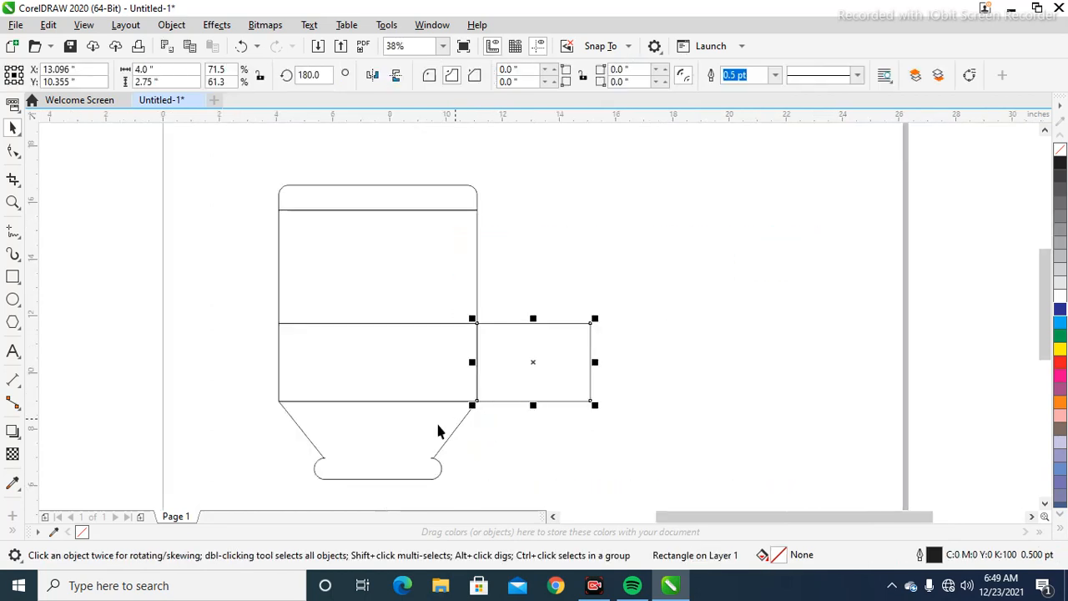
click(437, 427)
click(555, 375)
drag(532, 317, 513, 451)
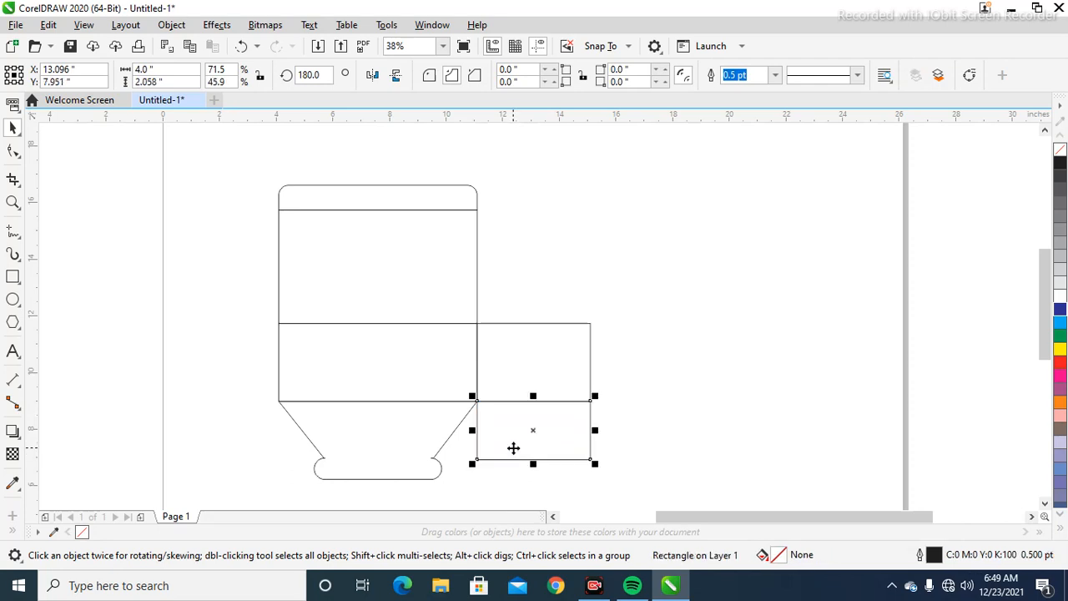
- Increase the height of the new panel below the side panel and align its top with the tapered flap
click(409, 474)
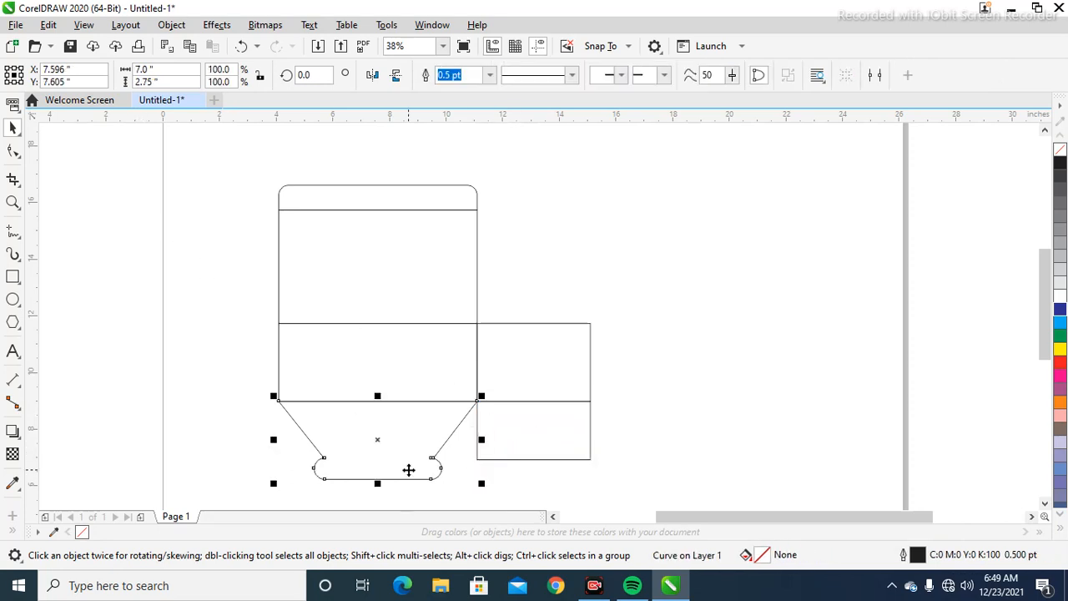
click(537, 436)
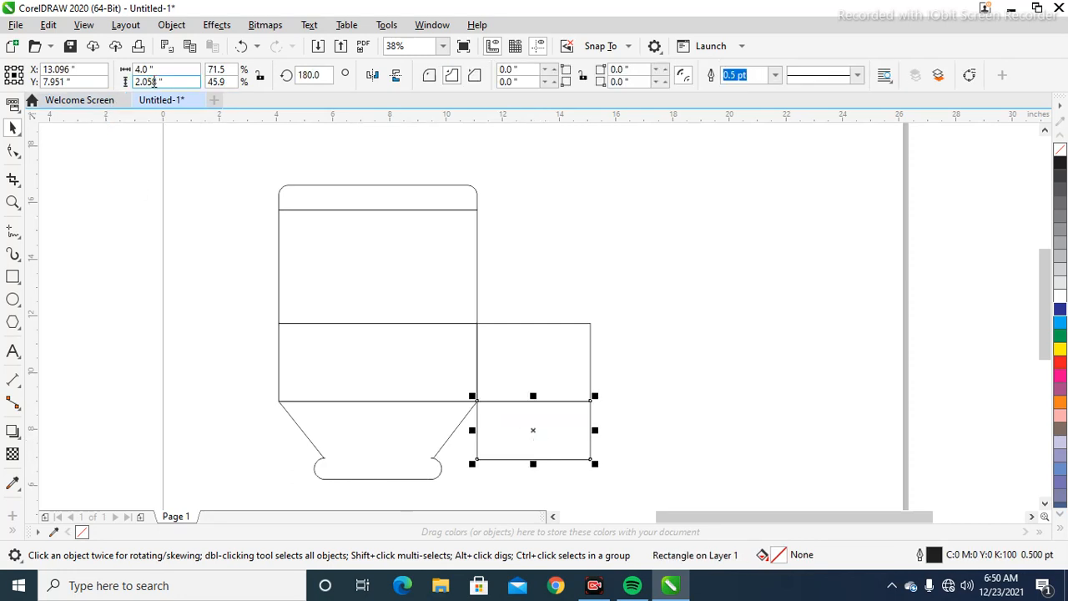
click(180, 82)
key(Return)
shift+click(389, 453)
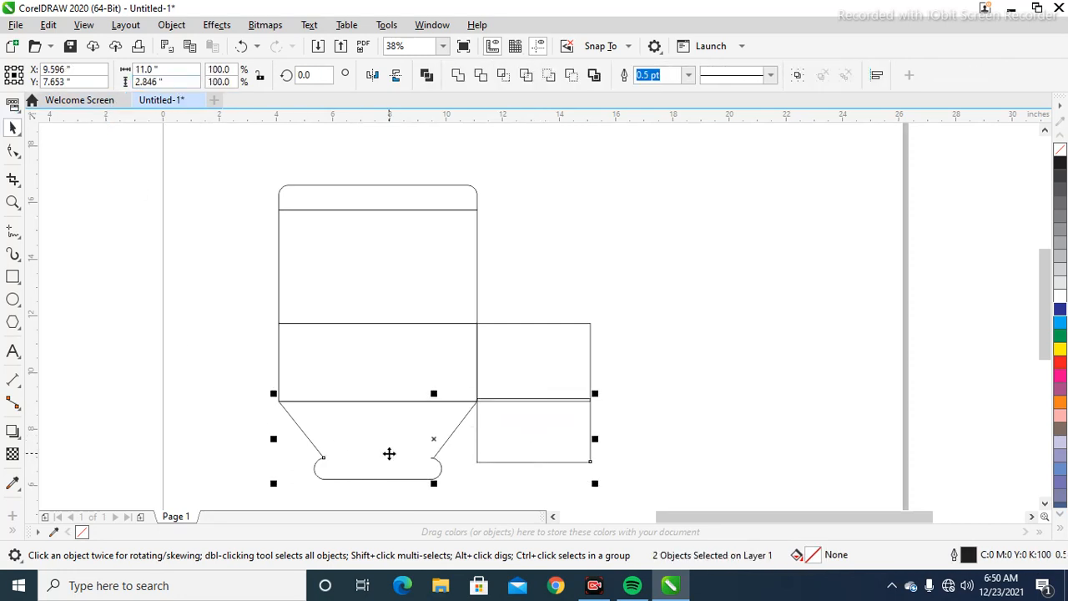
key(t)
shift+click(386, 450)
- Set the lower side panel's height to 2.75 inches and align its top edge with the tapered flap's top edge
click(178, 82)
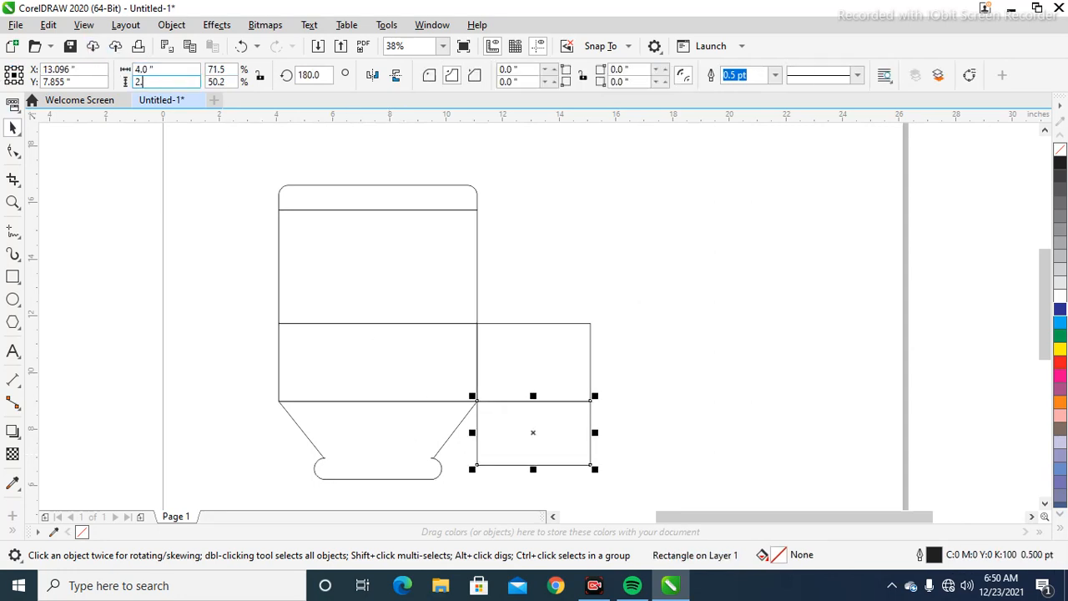
key(Return)
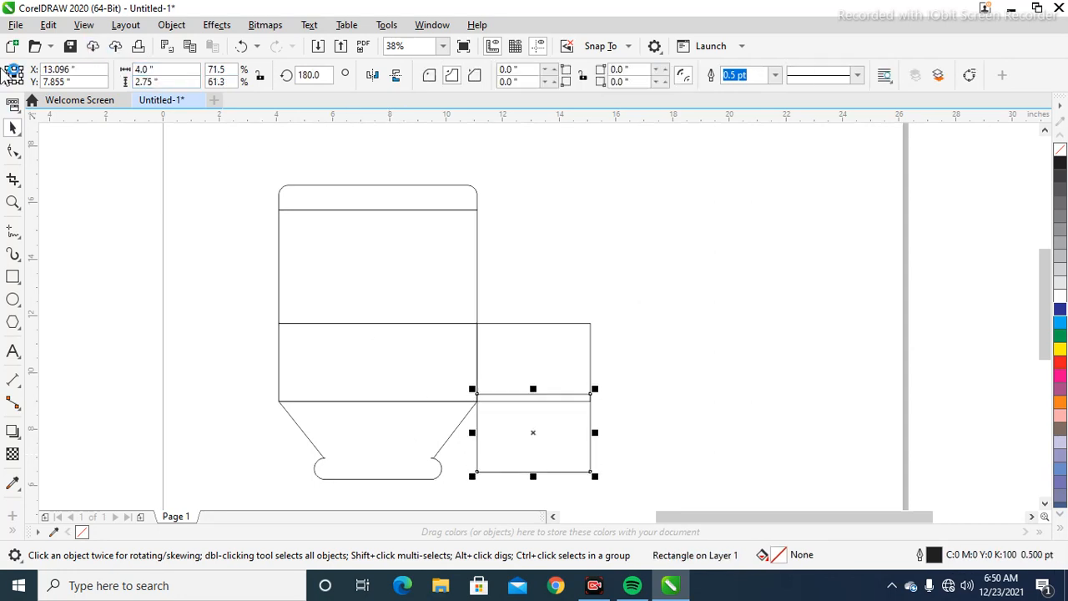
shift+click(382, 463)
key(t)
shift+click(381, 459)
- Convert the lower side panel to curves and slant its left edge by moving the bottom-left node inward about 1.46 inches
key(ctrl+q)
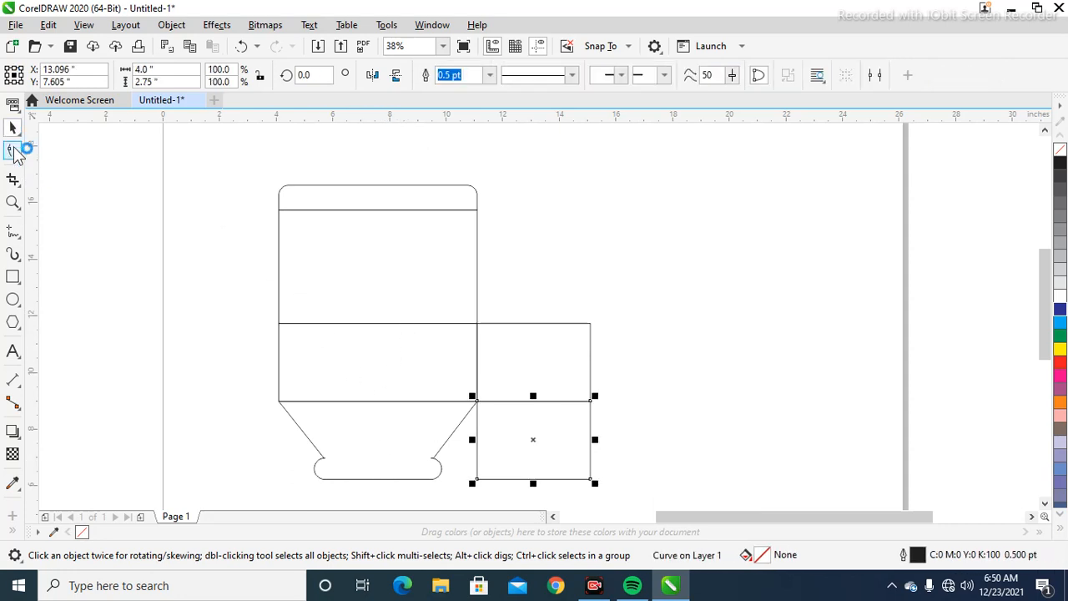
click(13, 150)
drag(478, 481, 518, 480)
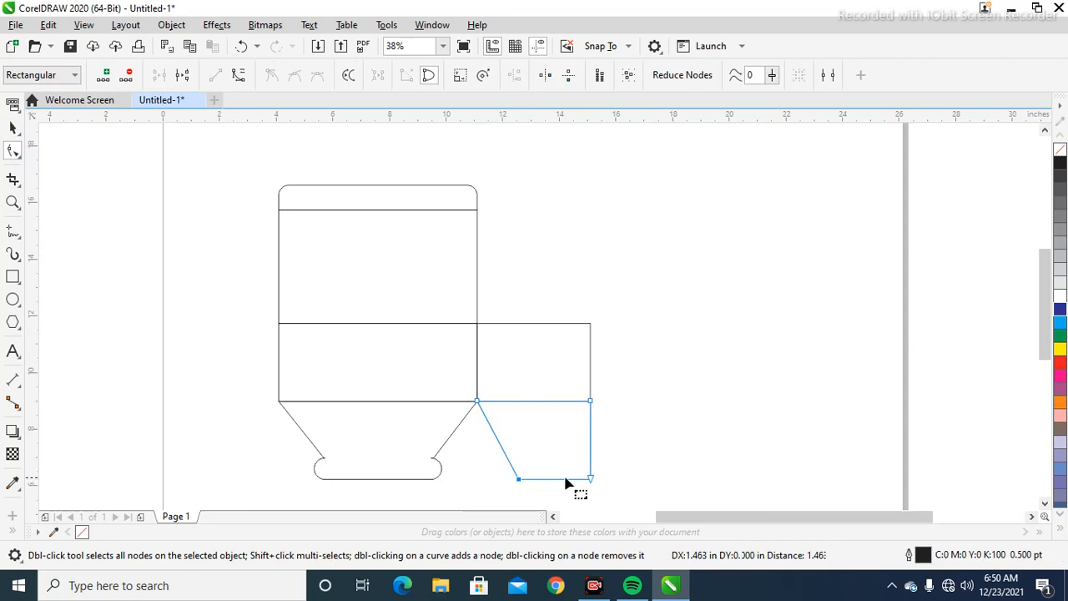
click(13, 127)
- Duplicate the two 2.75-inch-high panels with their bottom flaps flush against the side panel's right edge, and select the copied side flap
click(171, 327)
drag(709, 546, 708, 543)
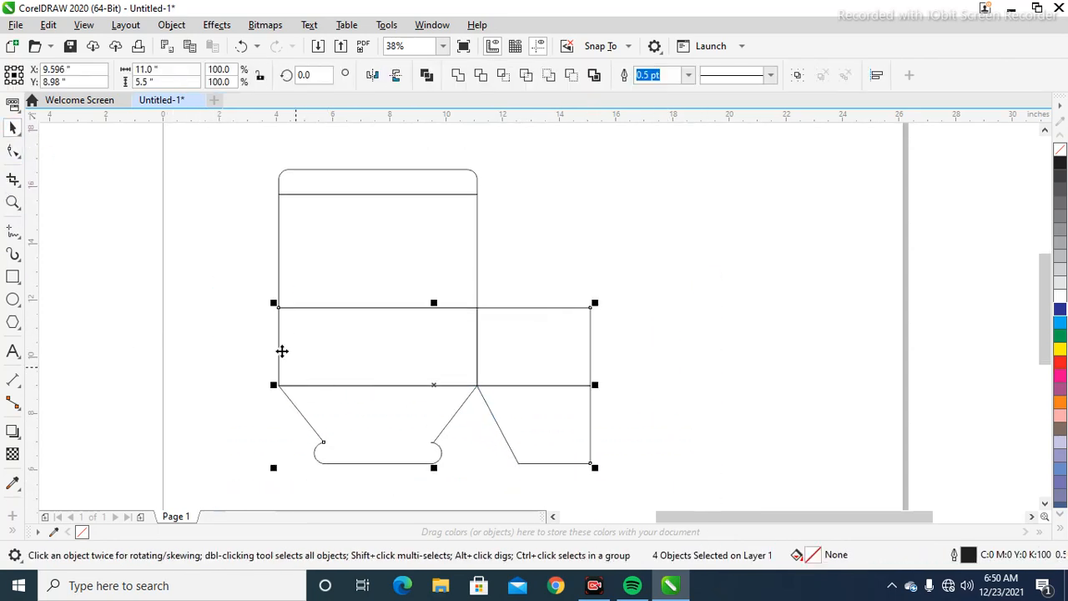
drag(280, 331, 587, 345)
click(619, 236)
click(845, 420)
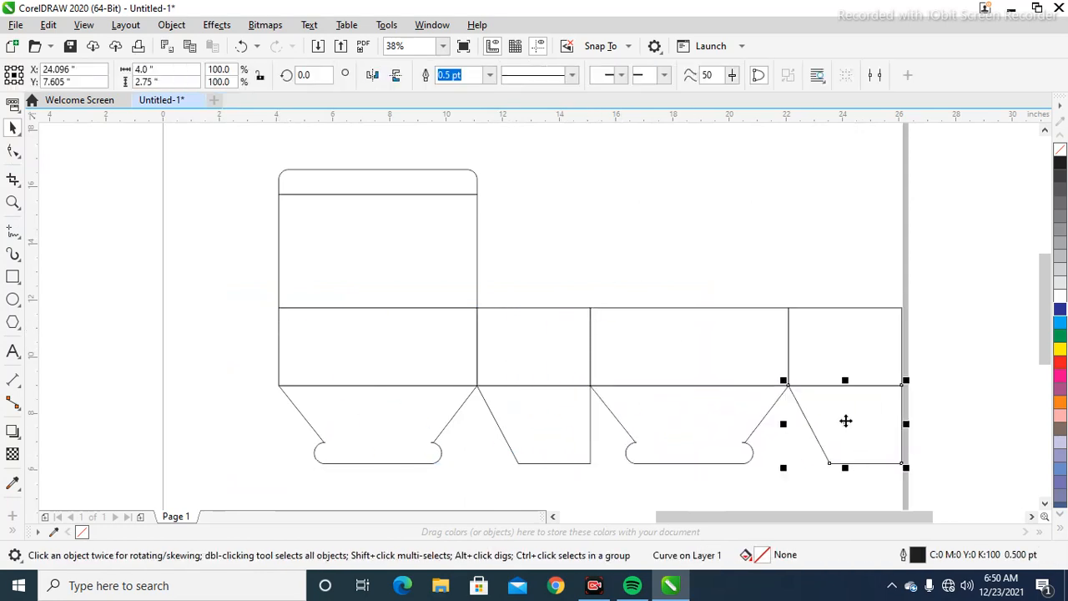
- Try to mirror the copied side flap horizontally
click(372, 75)
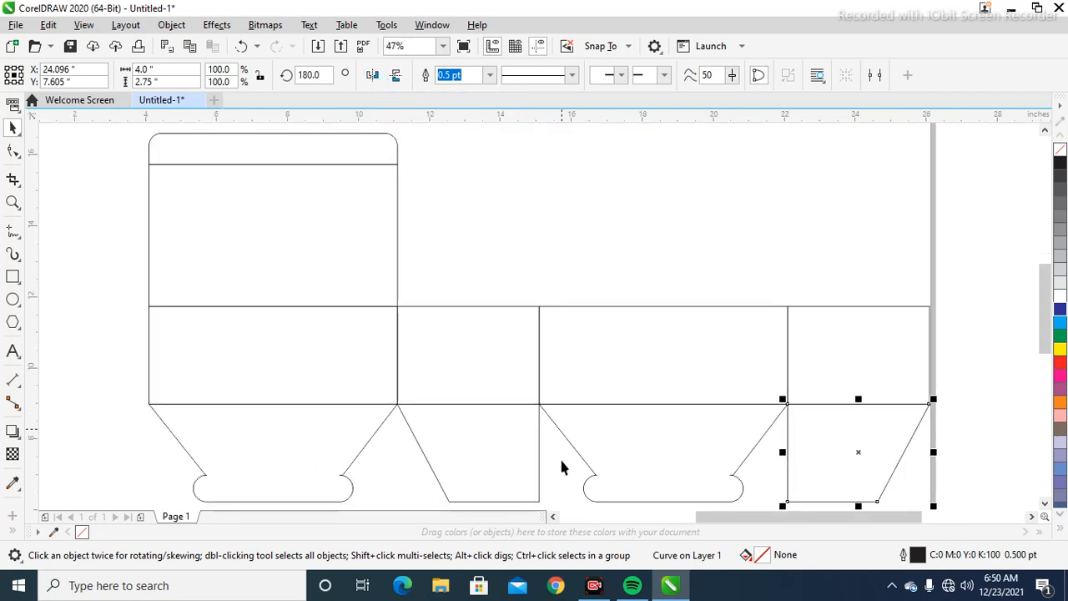
key(ctrl+z)
click(517, 474)
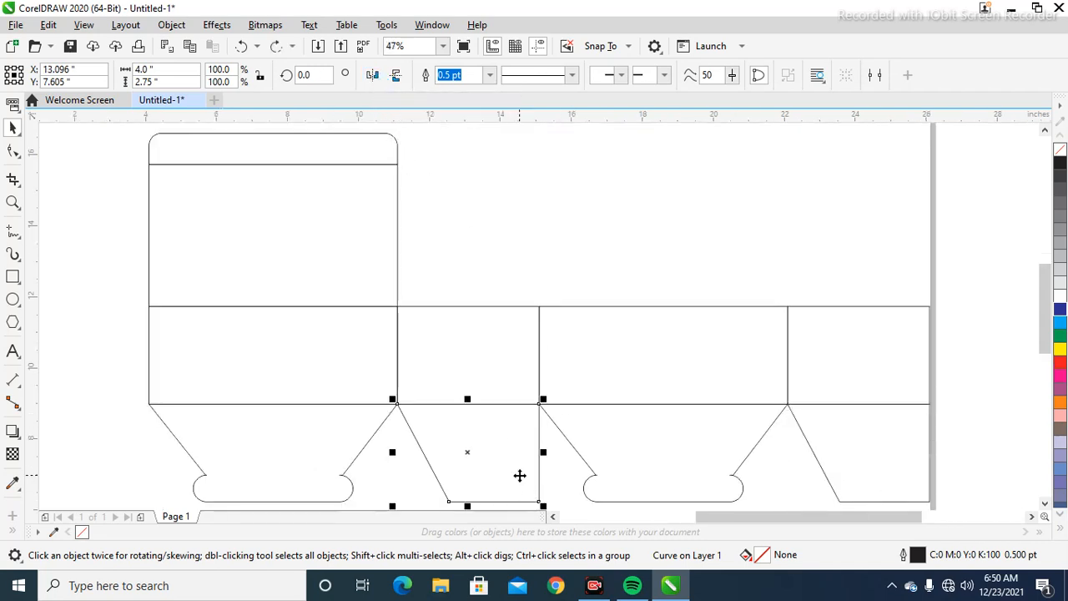
- Make a narrow mirrored copy of the first wall panel against its outer left edge and set its width to 0.75 inches
scroll(519, 475, down, 2)
click(346, 458)
click(423, 430)
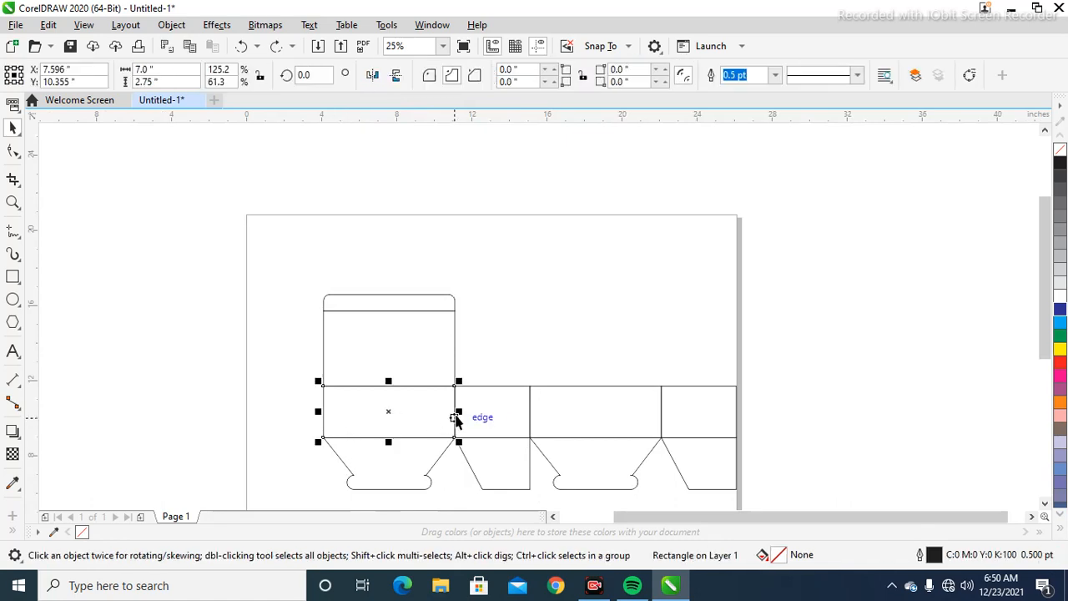
drag(457, 412, 317, 430)
click(162, 70)
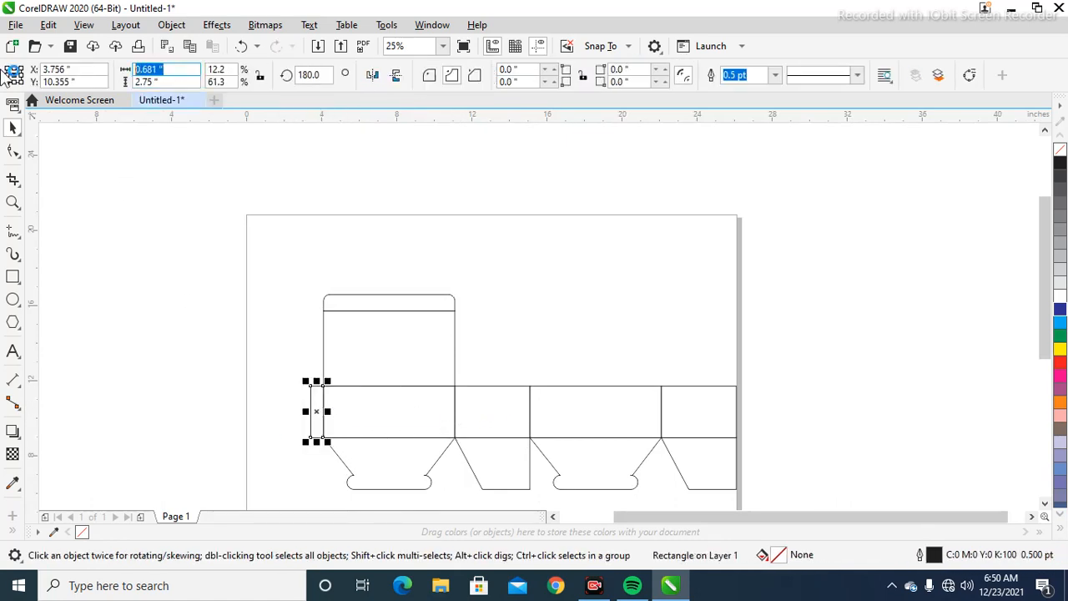
text(.75)
key(Return)
- Place the 0.75-inch glue flap flush against the left edge of the first wall panel
key(z)
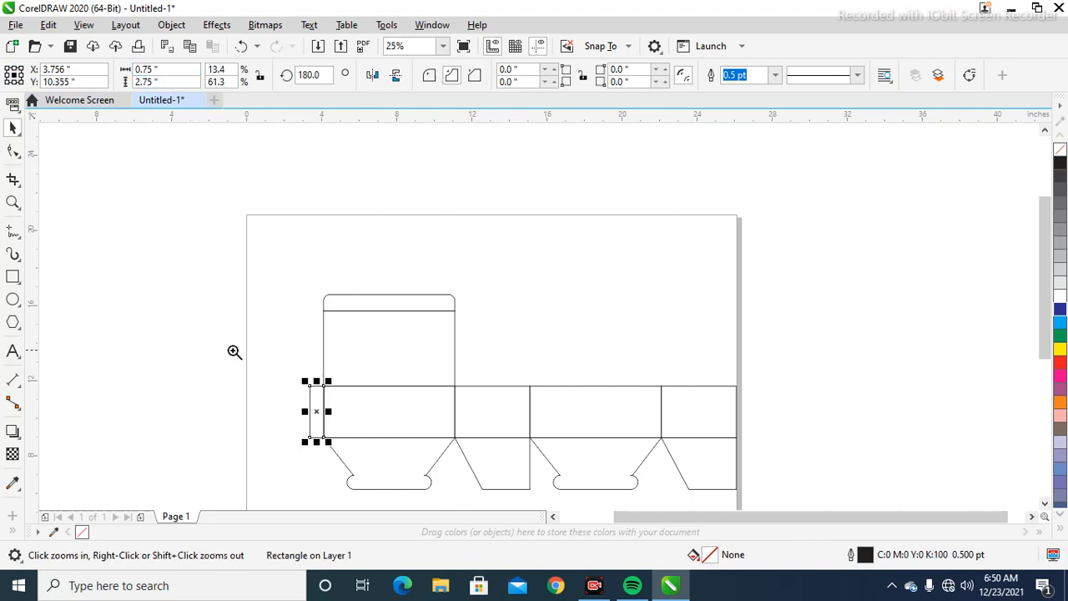
drag(234, 350, 484, 493)
drag(431, 309, 425, 310)
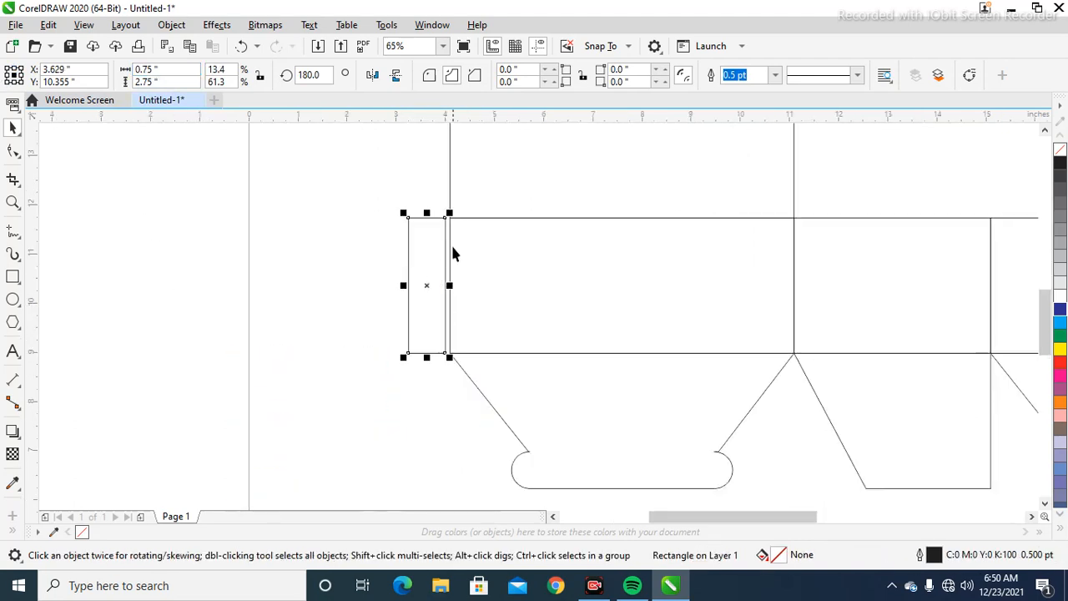
mouse_move(444, 242)
mouse_down()
mouse_move(457, 252)
mouse_move(450, 245)
mouse_up()
- Convert the glue flap to curves and set the document's nudge distance to 0.25 inches
click(13, 150)
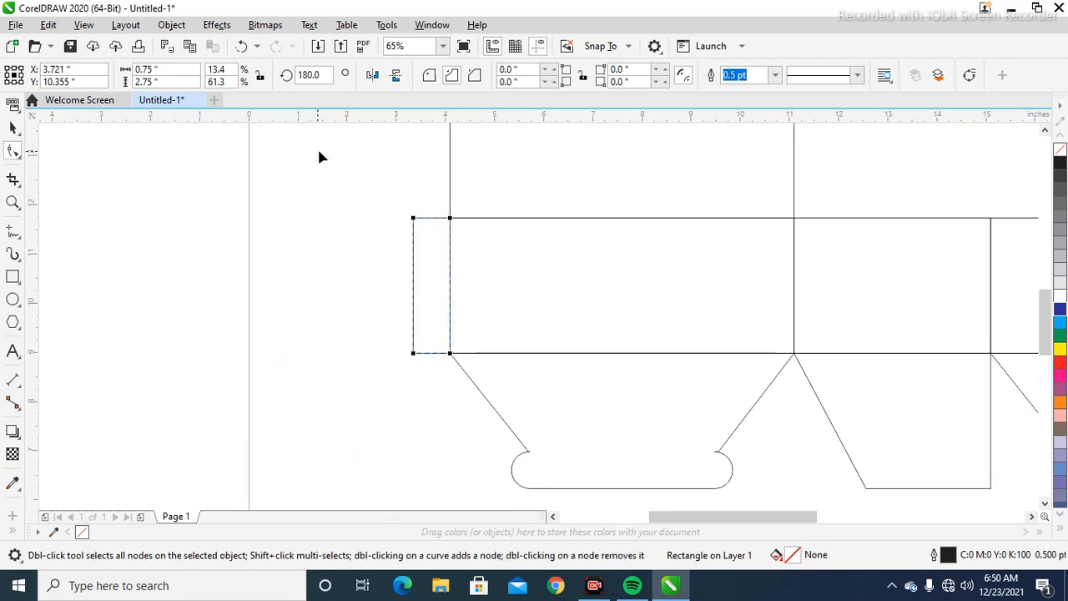
key(ctrl+q)
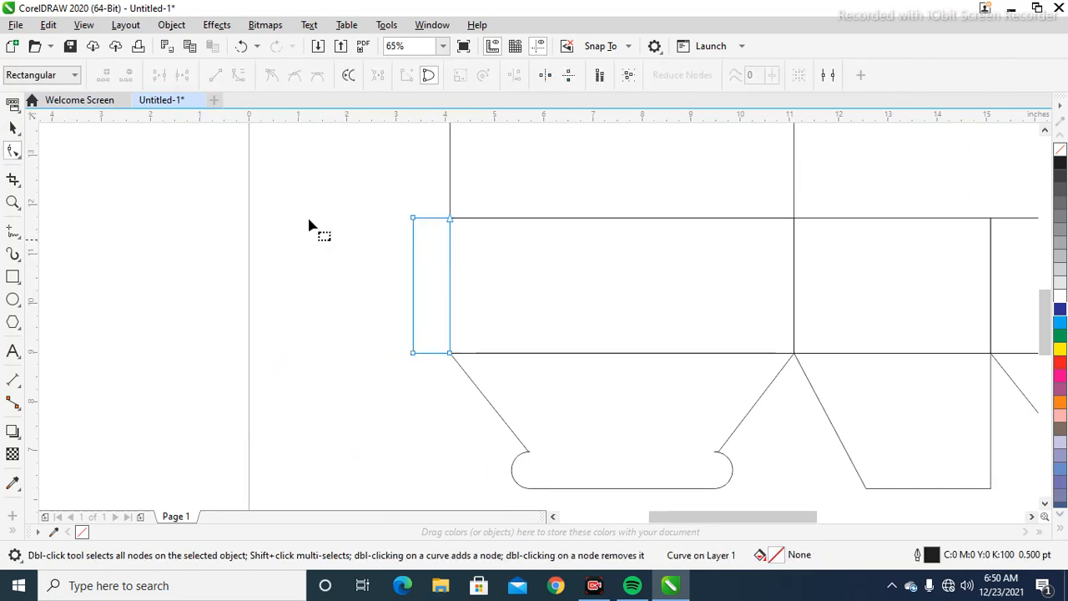
click(14, 128)
click(328, 198)
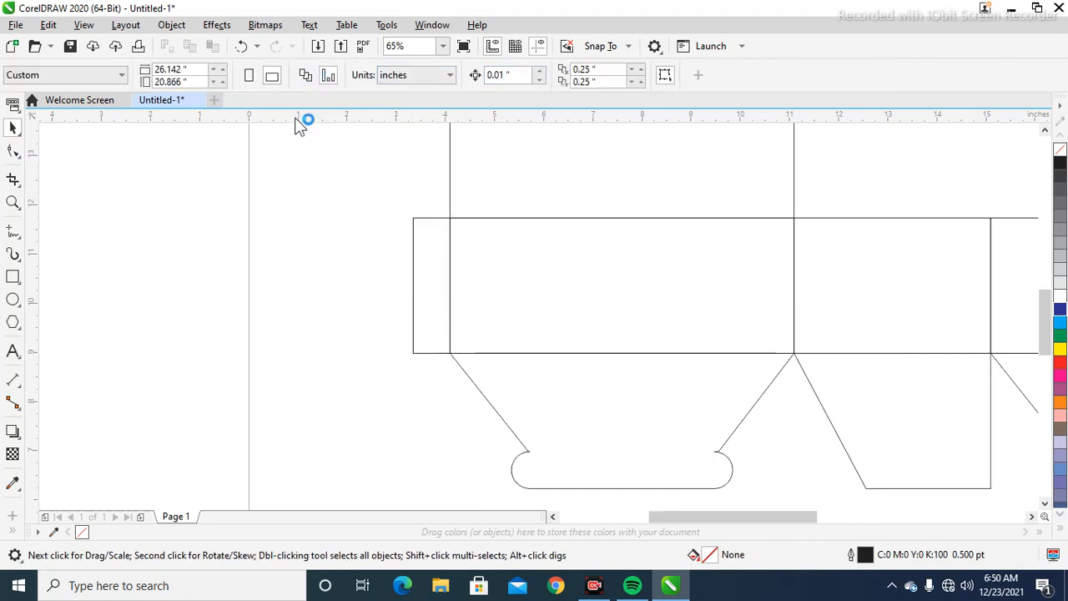
double_click(528, 75)
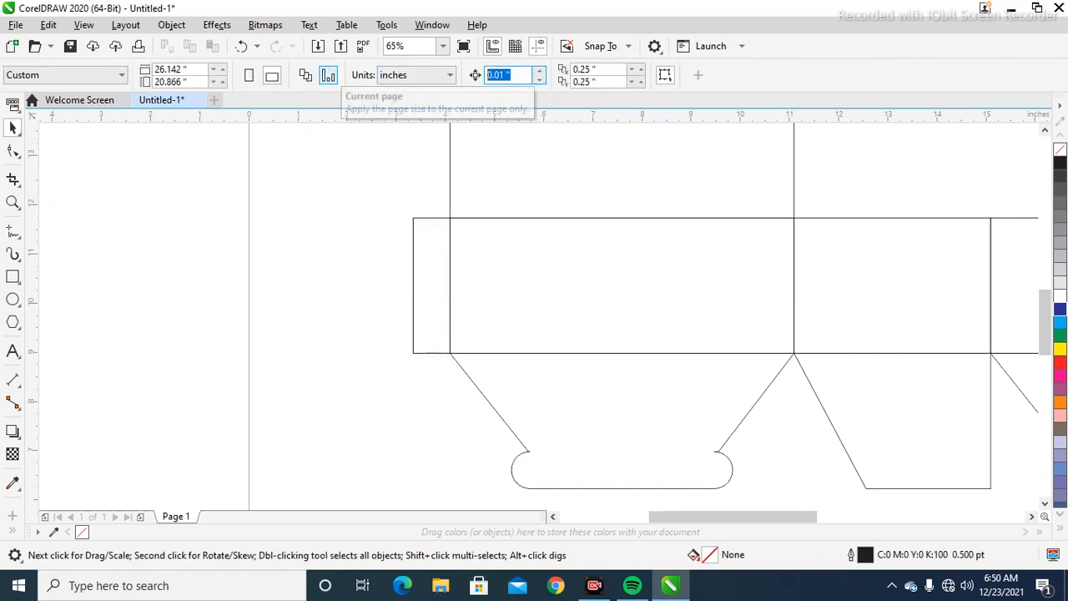
text(.25\)
key(Return)
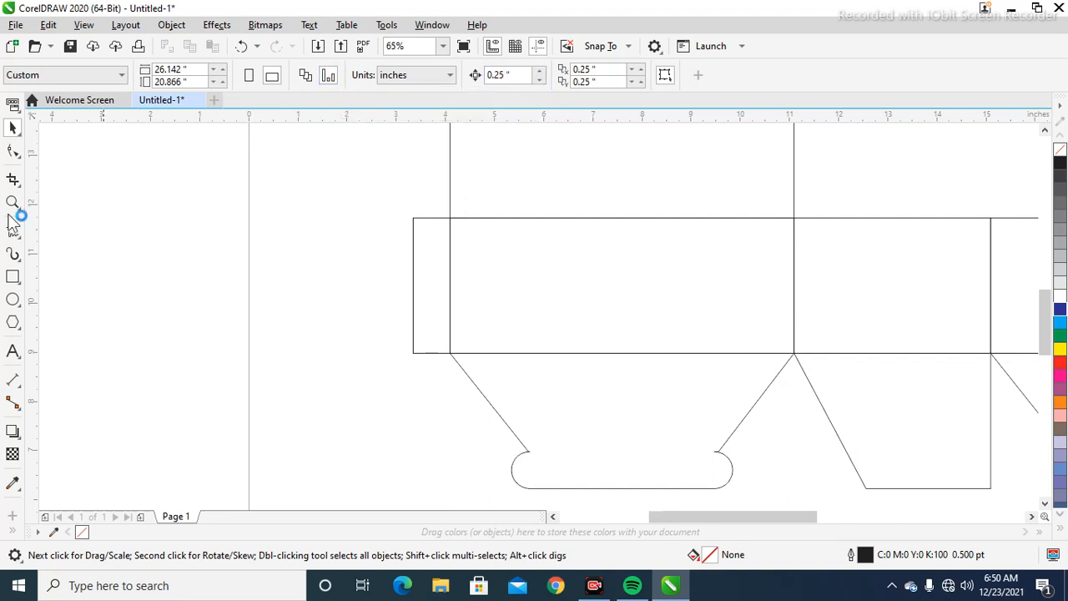
- Taper the glue flap by moving its outer top node down and its outer bottom node up 0.25 inches each
click(12, 151)
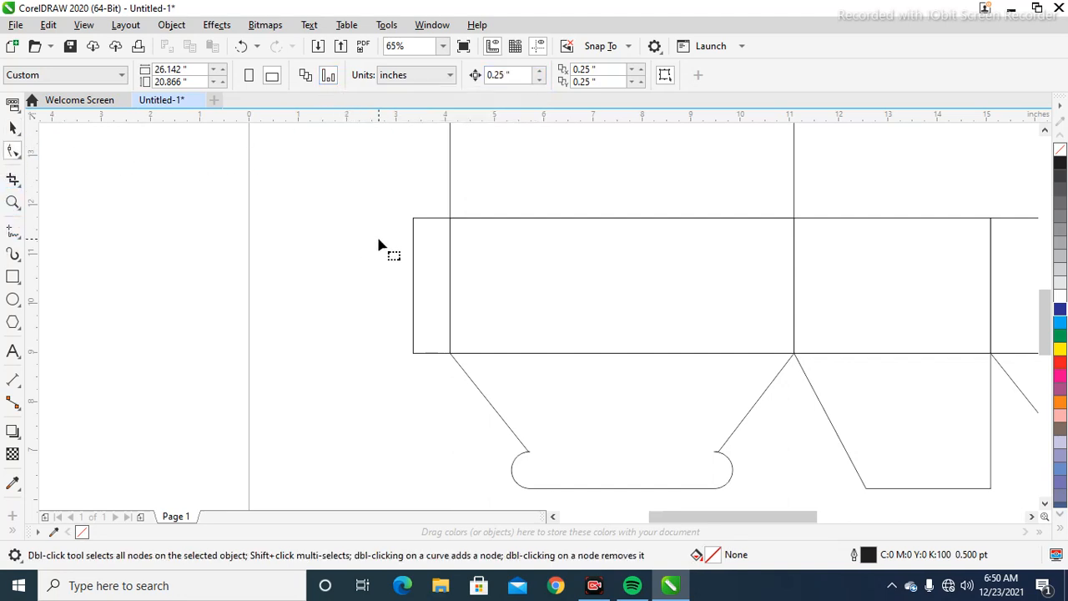
click(414, 250)
drag(428, 190, 389, 241)
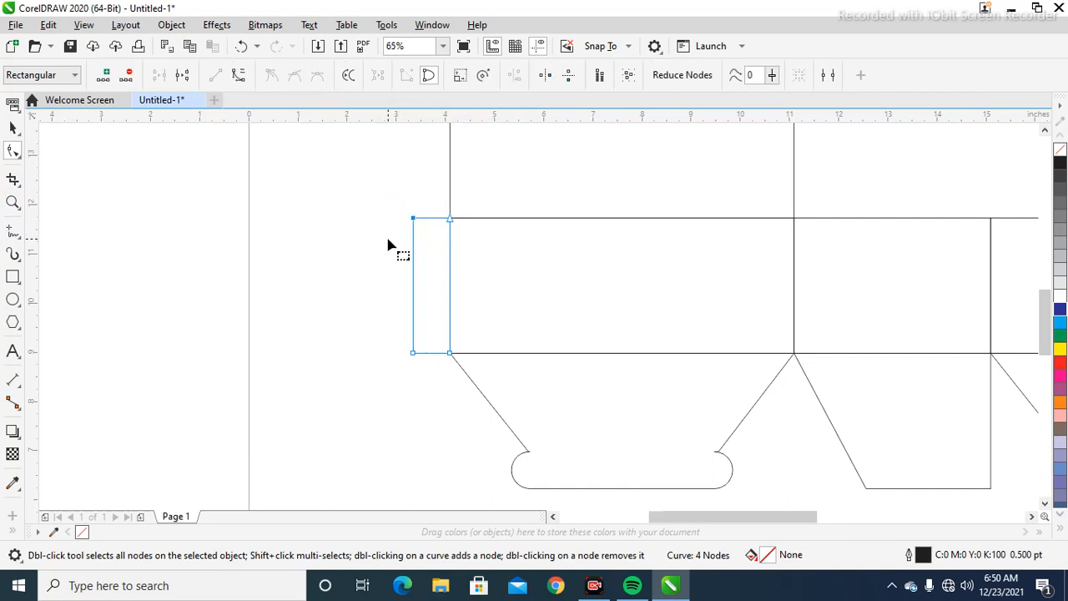
key(Down)
click(413, 352)
key(Up)
click(12, 127)
click(159, 238)
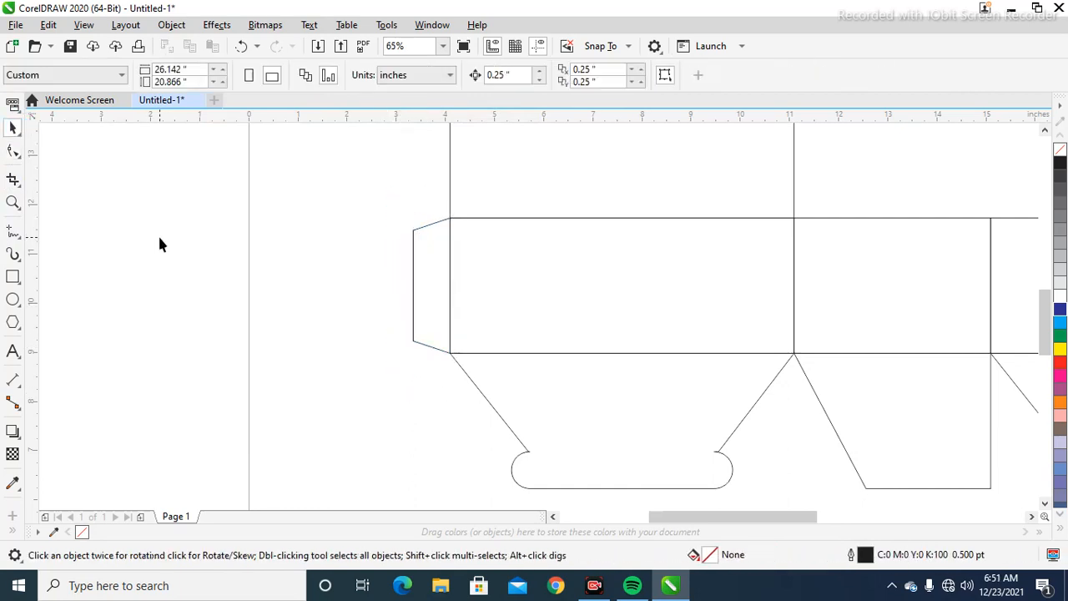
- Group the whole layout to centre it on the page, and ungroup it
scroll(161, 243, down, 2)
click(160, 239)
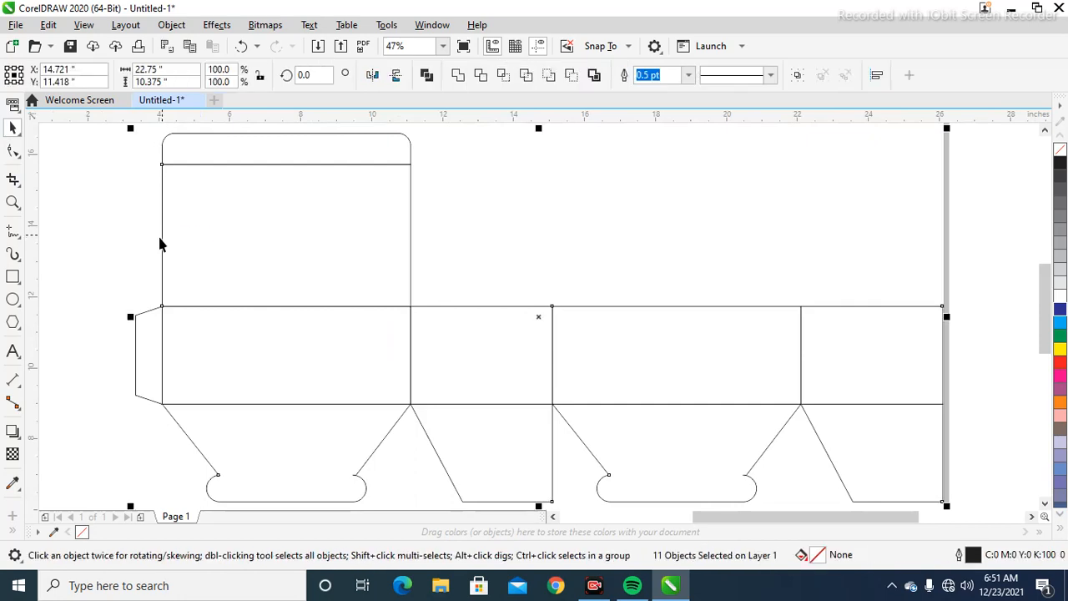
scroll(389, 267, down, 2)
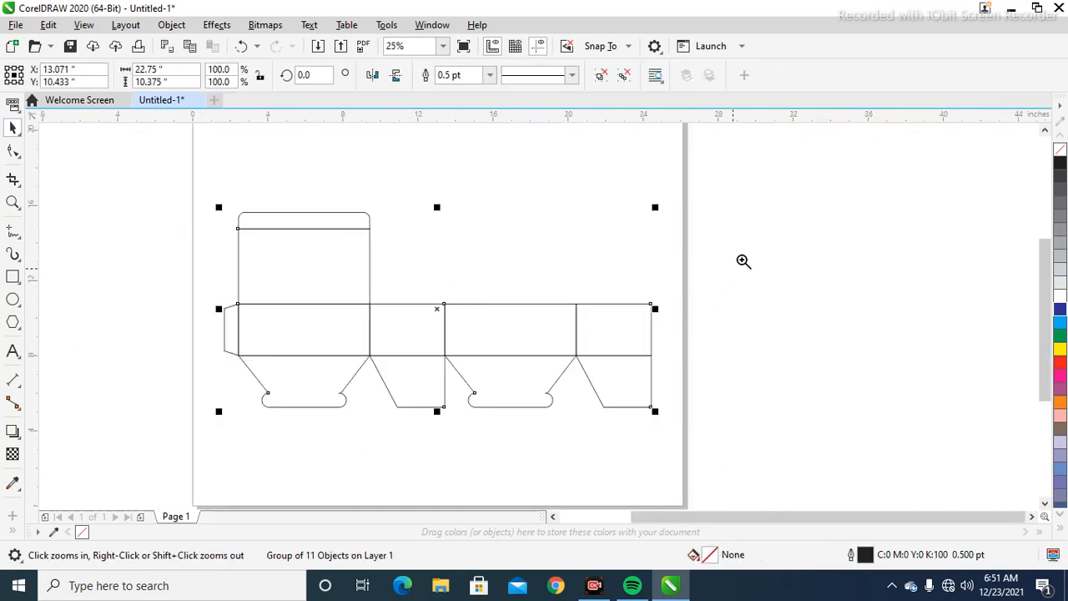
scroll(301, 451, up, 2)
key(space)
key(ctrl+u)
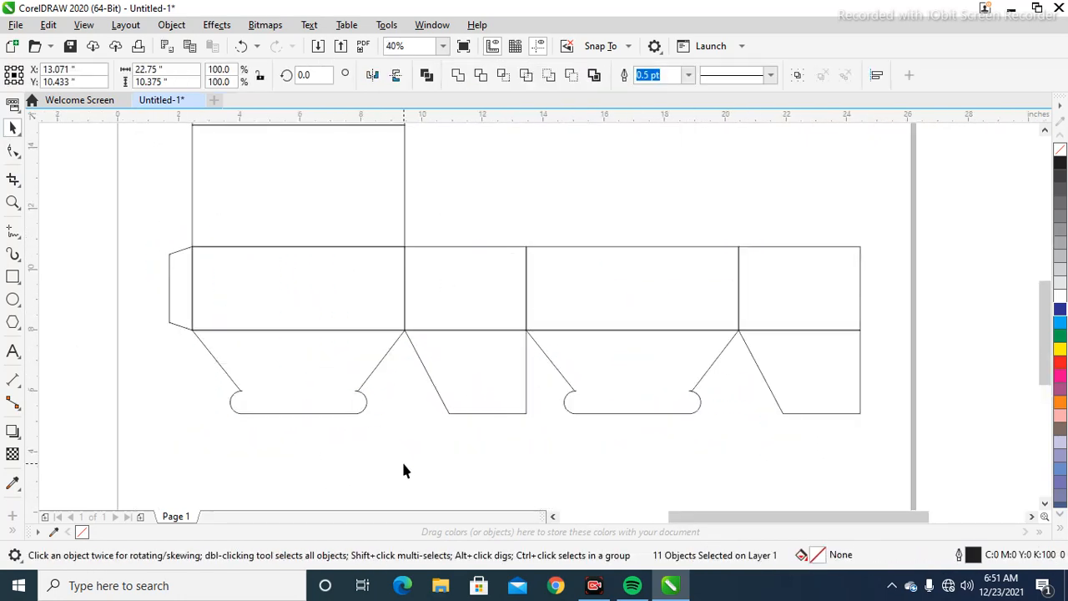
- Slant the right edge of the first side panel's bottom flap by nudging its bottom-right node 0.75 inches left
click(484, 359)
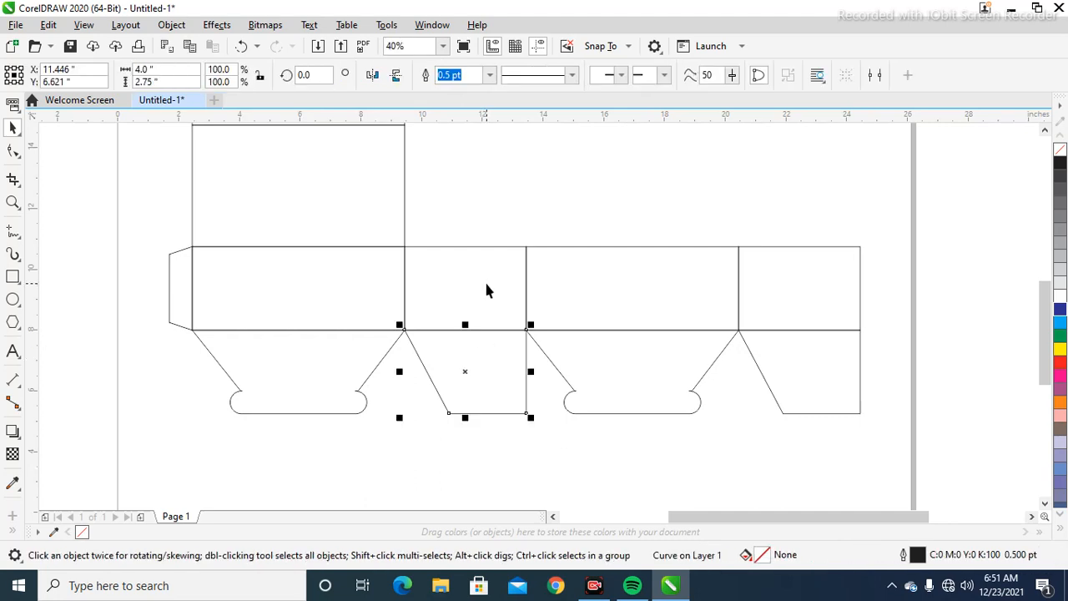
click(12, 150)
key(Left)
key(Left)
key(Left)
key(Left)
key(Left)
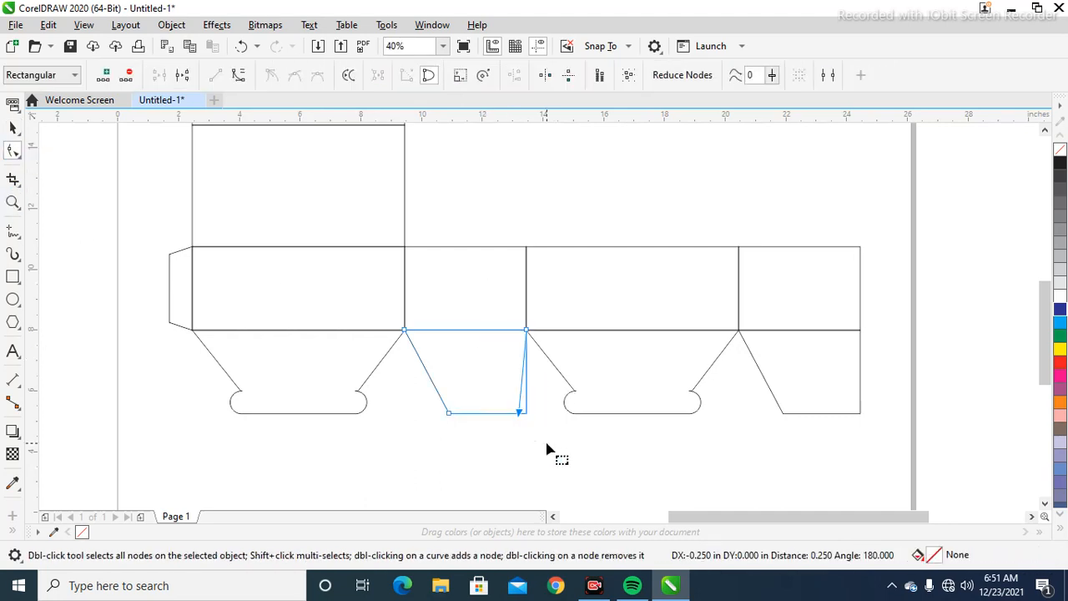
key(Left)
key(Left)
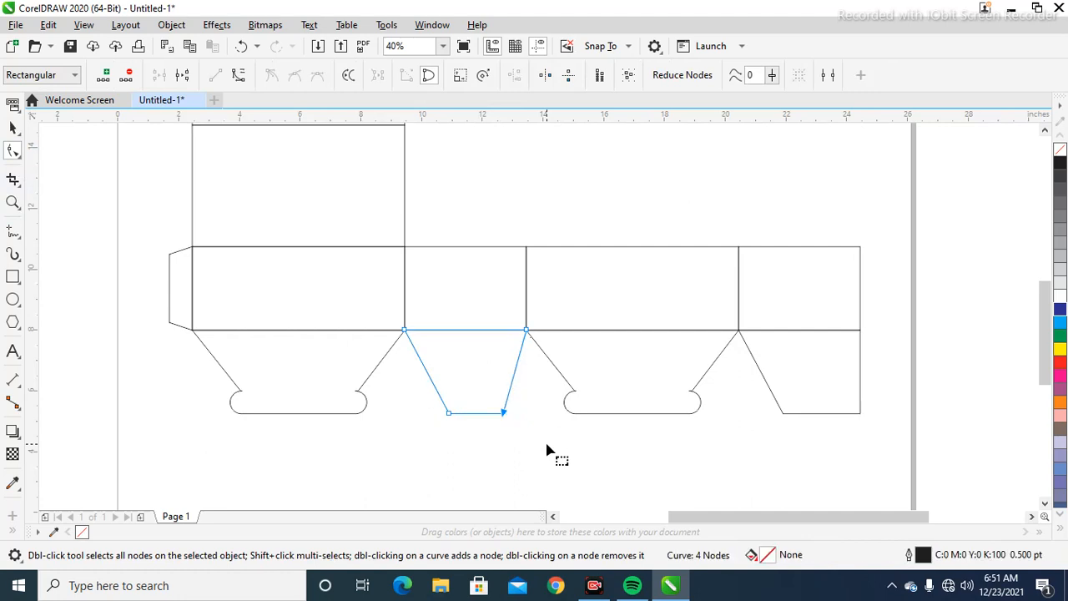
- Slant the right edge of the last side panel's bottom flap by nudging its bottom-right node 0.75 inches left
click(815, 404)
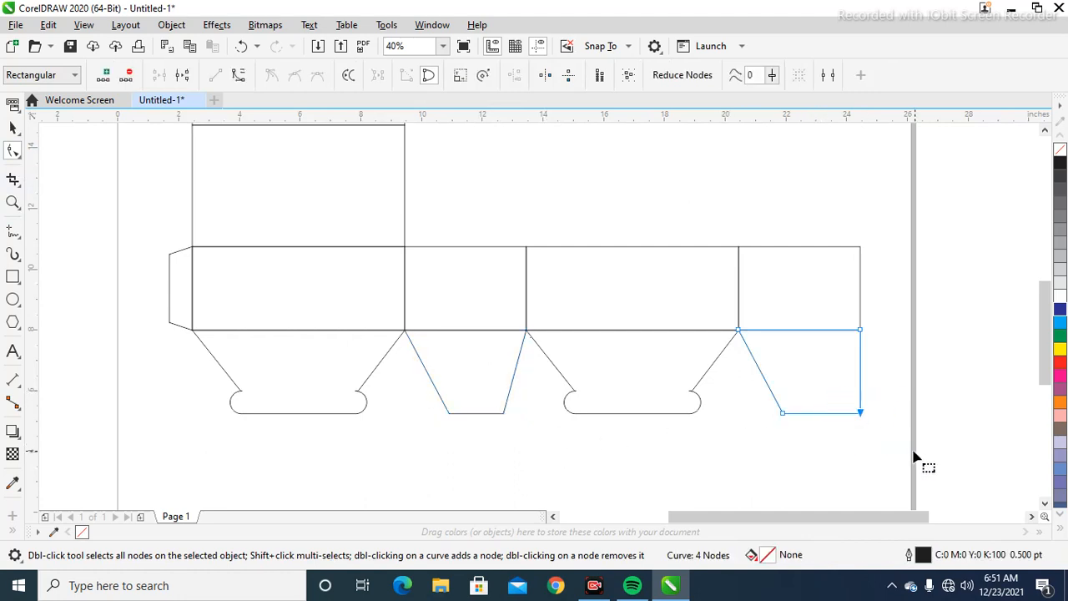
key(Left)
key(Left)
key(Left)
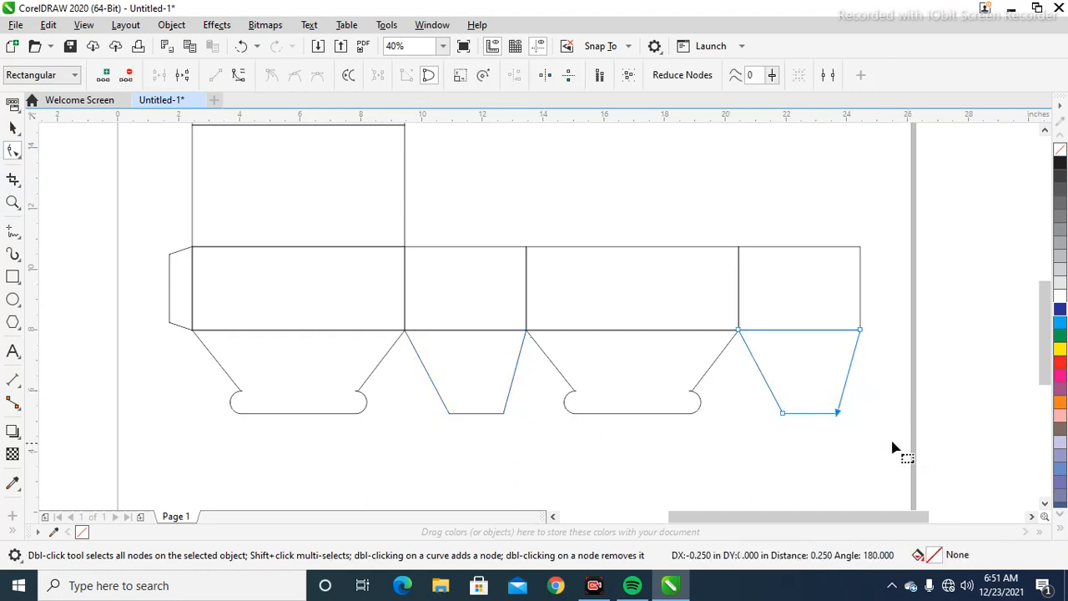
click(13, 127)
click(568, 210)
key(F4)
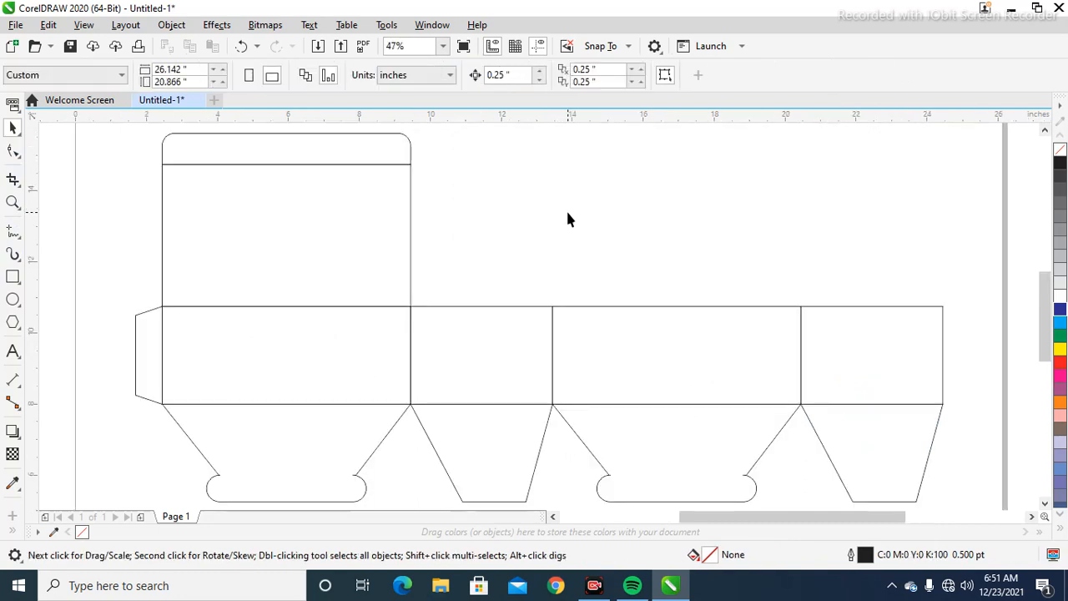
- Mirror a copy of the first side panel above it at about 1.79 inches high and convert the copy to curves
click(510, 375)
drag(481, 408, 494, 253)
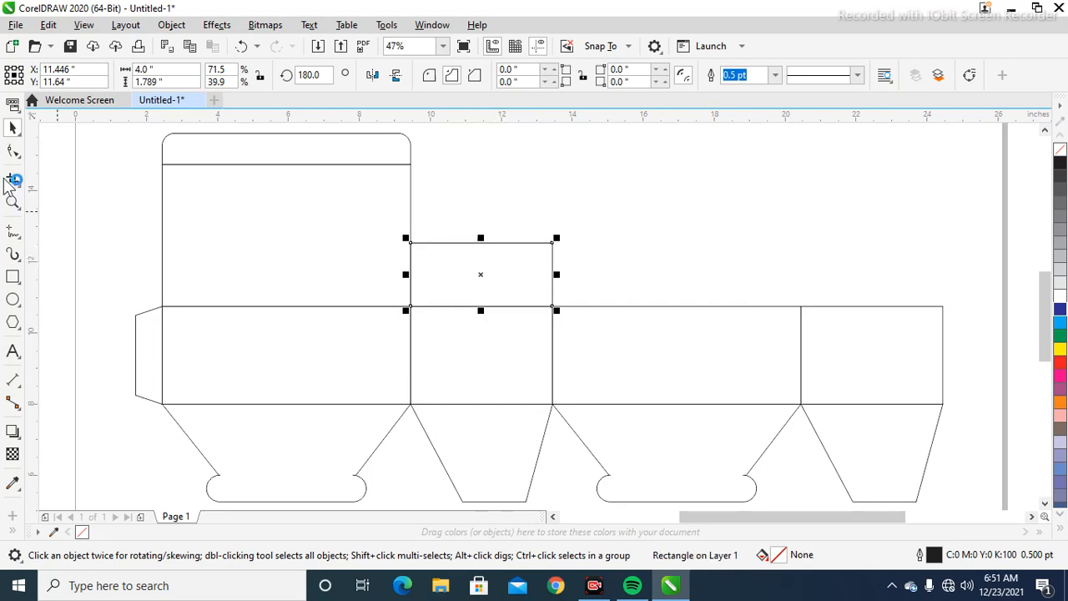
click(12, 150)
key(ctrl+q)
- Taper the new top flap by nudging both of its upper corner nodes inward 0.75 inches
drag(398, 209, 443, 262)
key(Right)
key(Right)
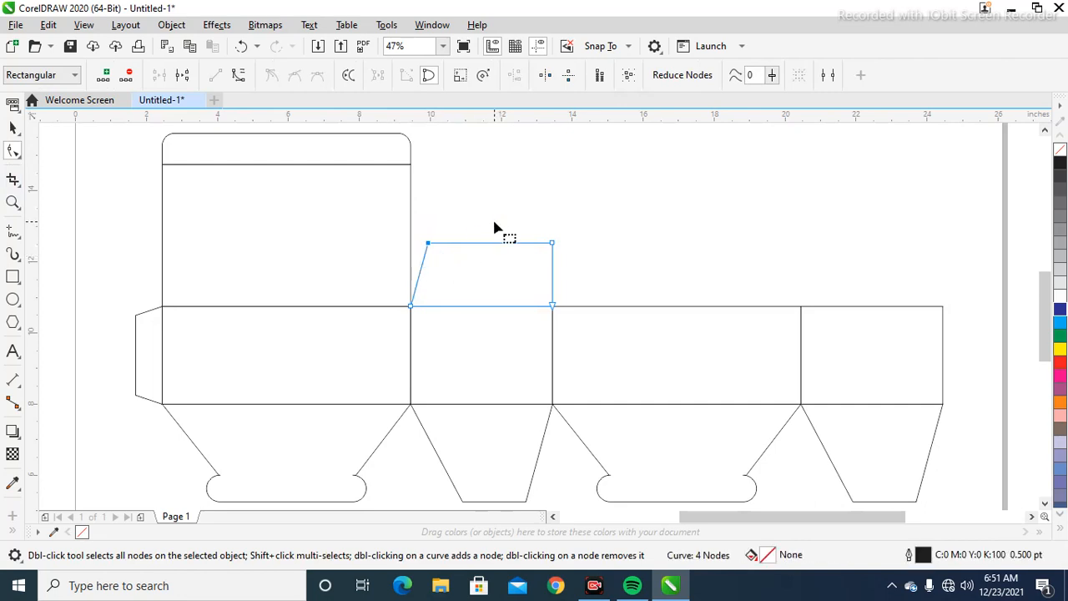
drag(496, 229, 587, 276)
key(Left)
key(Left)
drag(383, 219, 458, 276)
key(Right)
drag(495, 218, 598, 280)
key(Left)
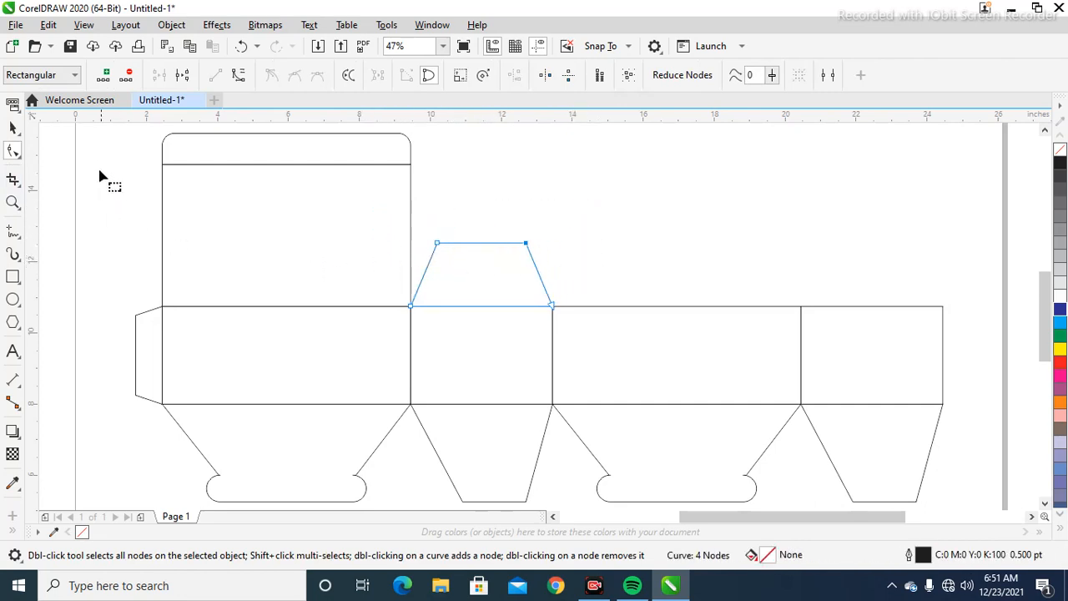
- Duplicate the tapered top flap onto the top edge of the last side panel and align their centres horizontally
click(13, 127)
drag(527, 293, 832, 335)
right_click(832, 336)
shift+click(869, 348)
key(c)
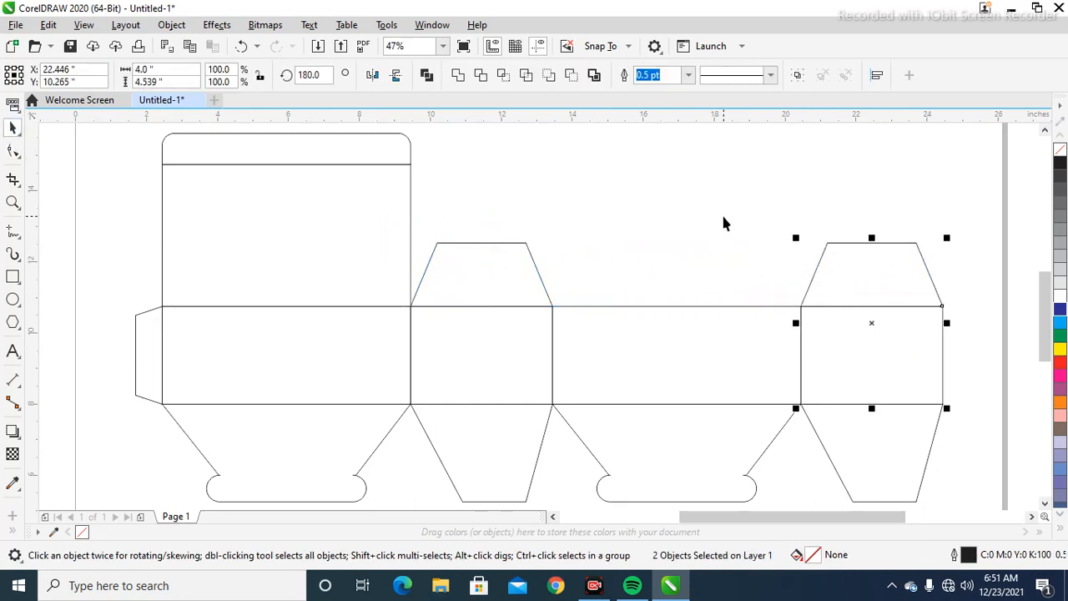
- Select the entire box layout and set its outline colour to red
click(721, 212)
scroll(721, 212, down, 2)
mouse_move(951, 428)
mouse_down()
mouse_move(436, 236)
mouse_move(306, 112)
mouse_up()
drag(224, 179, 913, 491)
right_click(1061, 366)
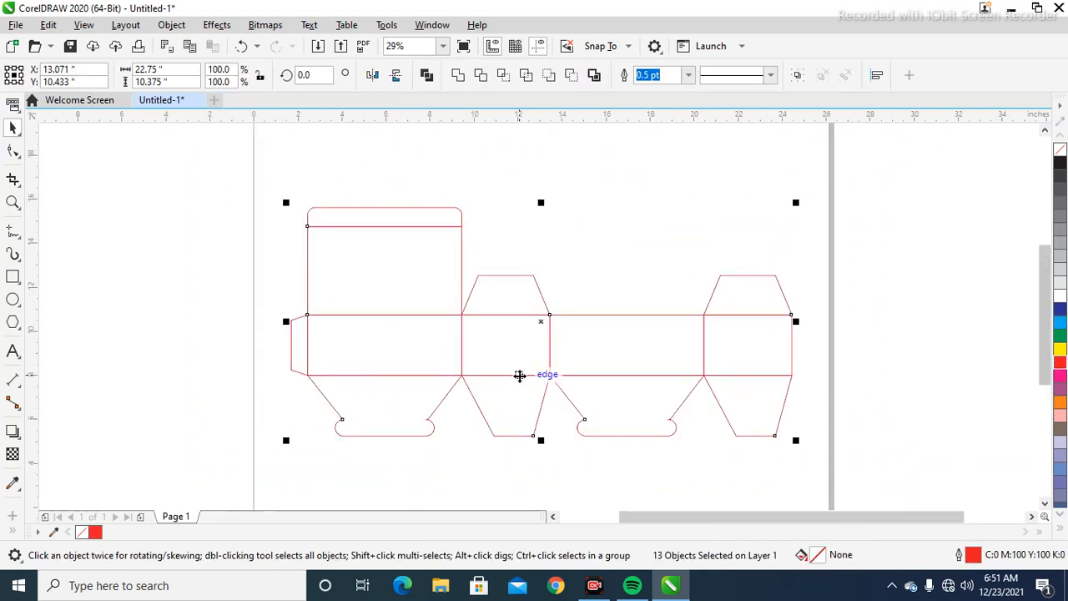
- Set the outline width of the whole layout to 2 points and deselect it
key(F12)
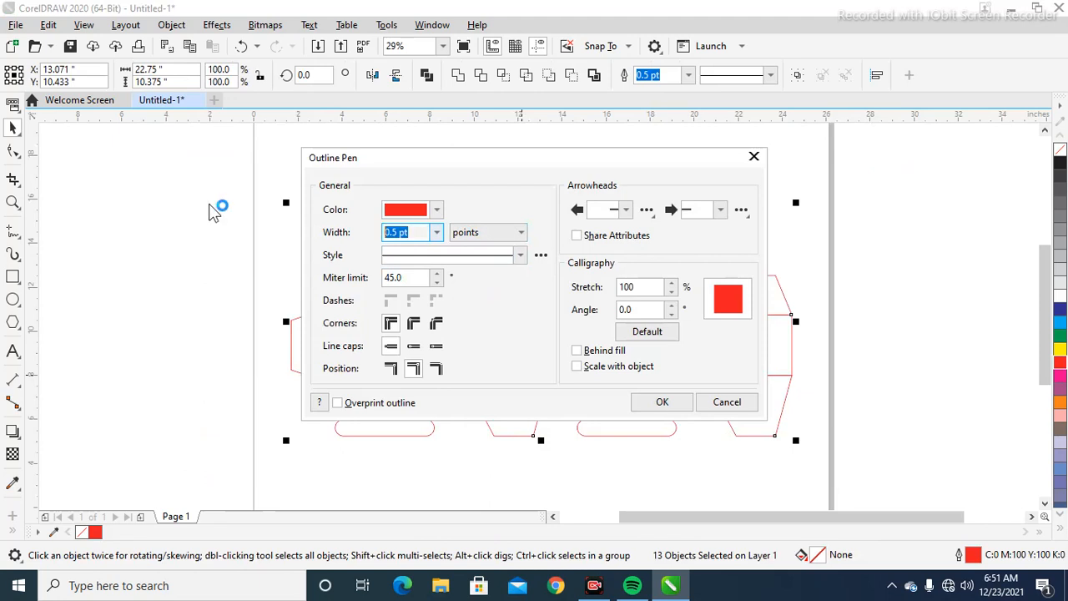
text(2)
key(Return)
click(583, 249)
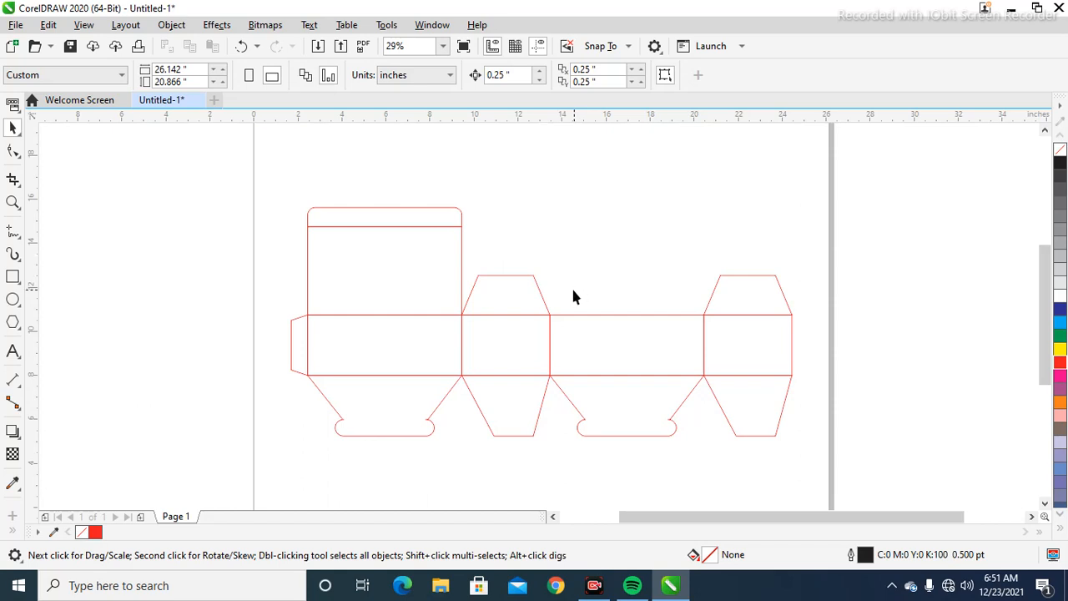
key(ctrl+a)
click(570, 278)
click(573, 282)
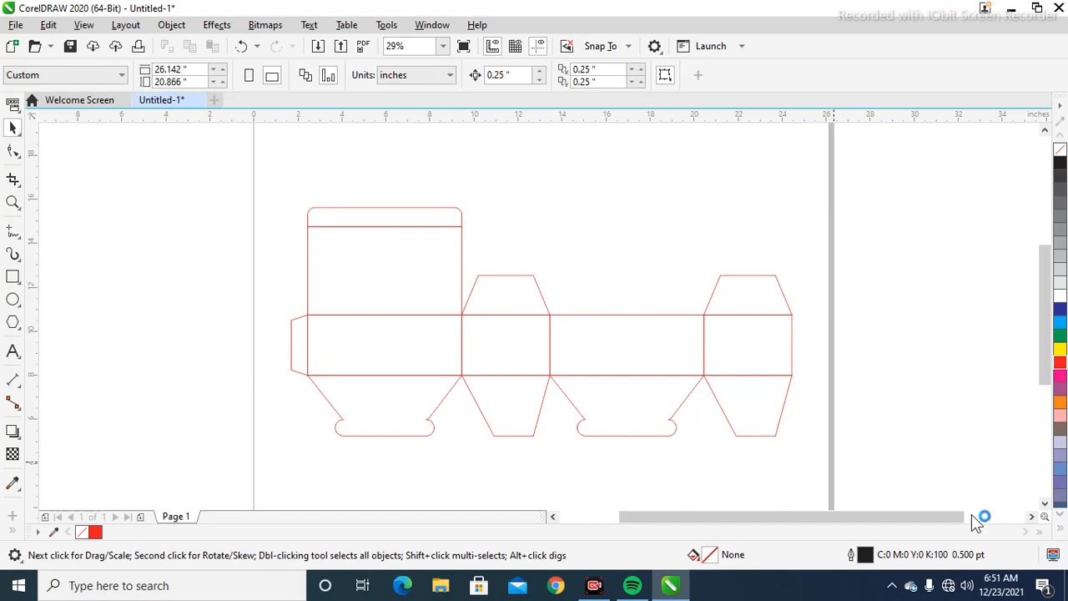